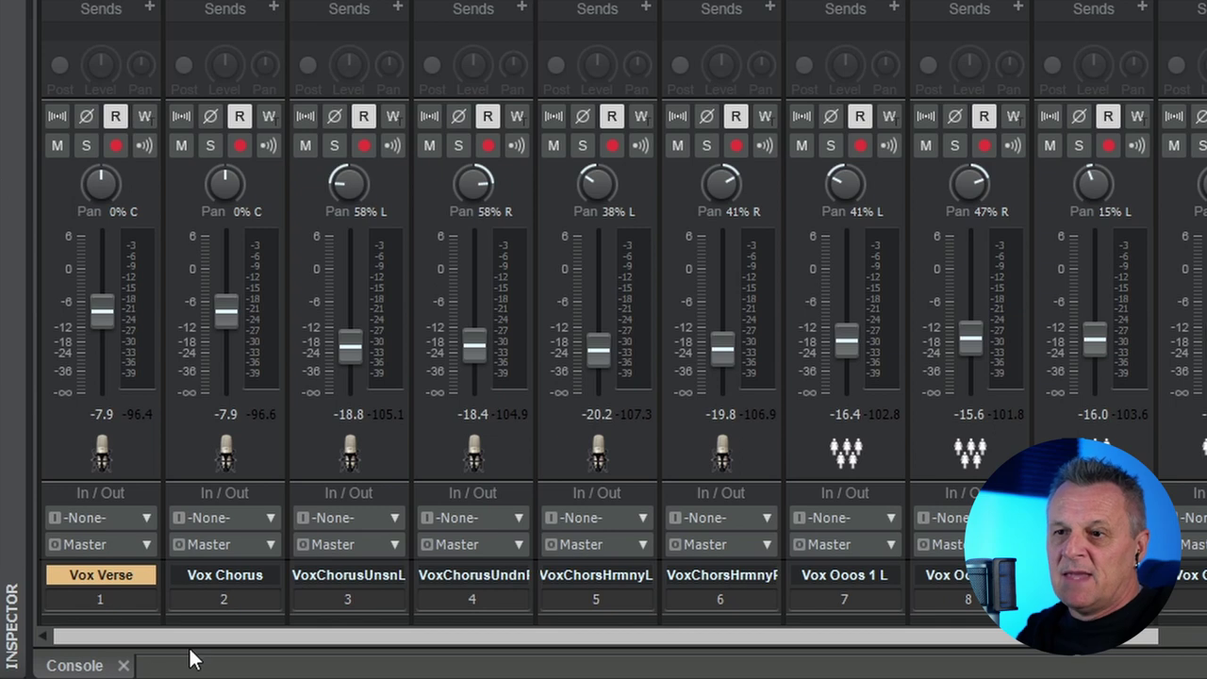
Step: Select the Guitar XY track in the track list and expand the Console to fill the whole workspace
click(83, 671)
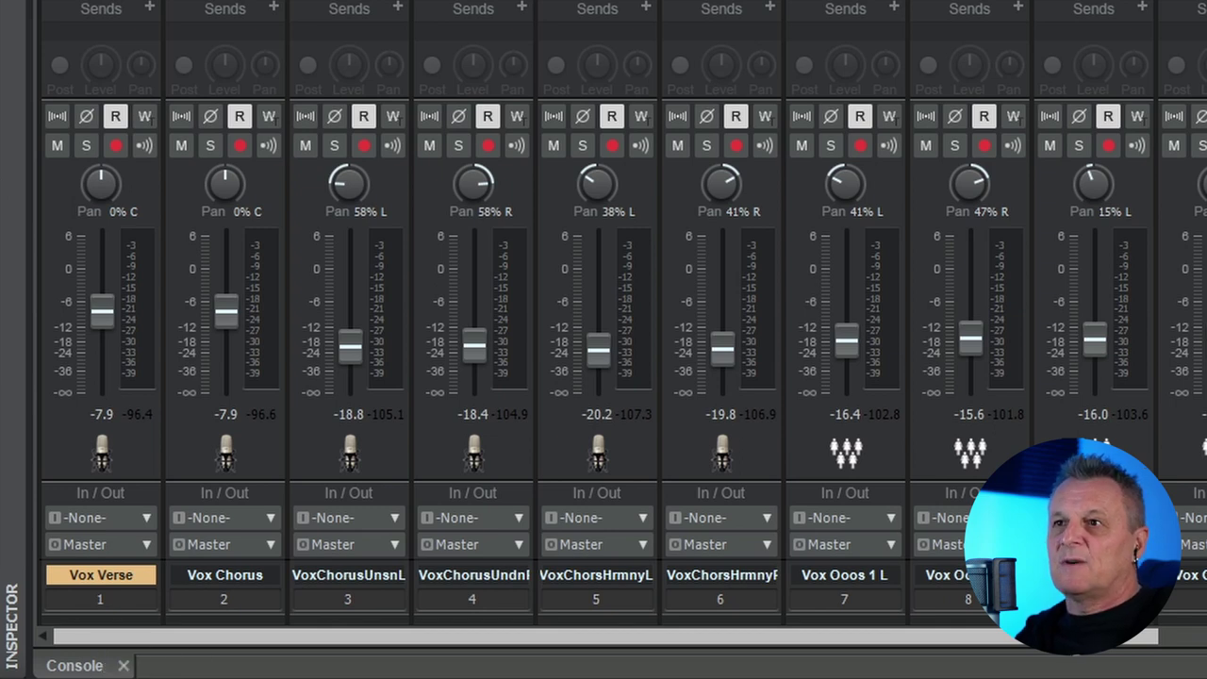
scroll(320, 452, down, 19)
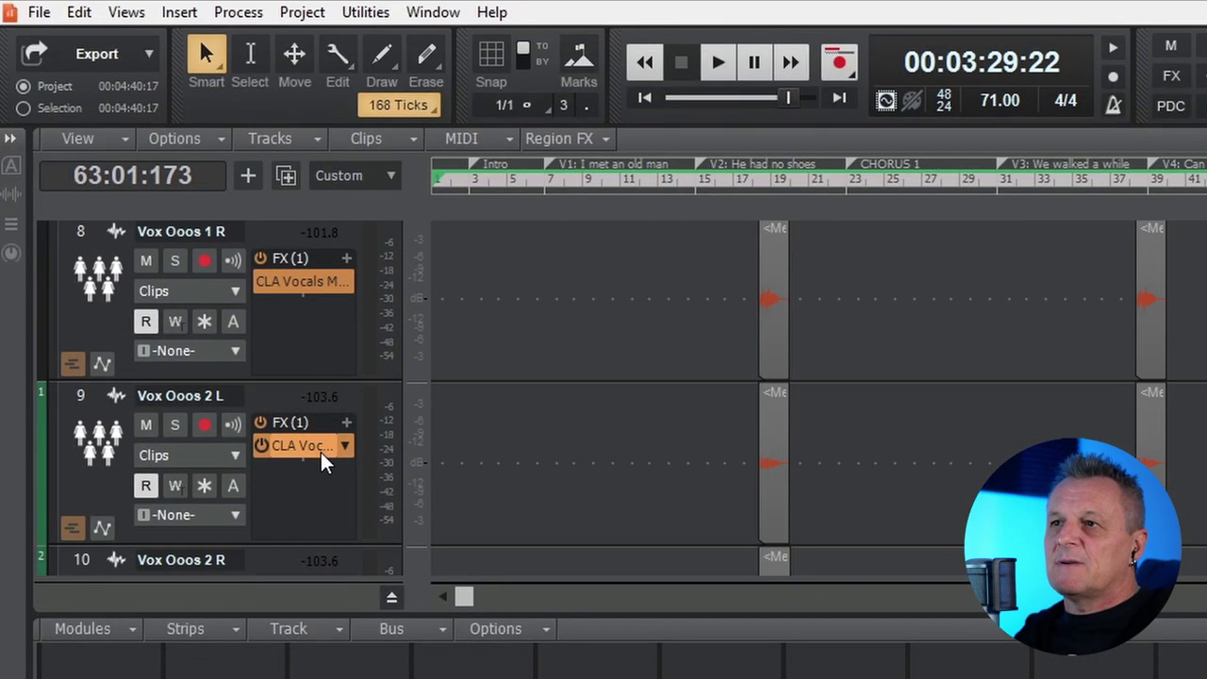
scroll(323, 450, up, 3)
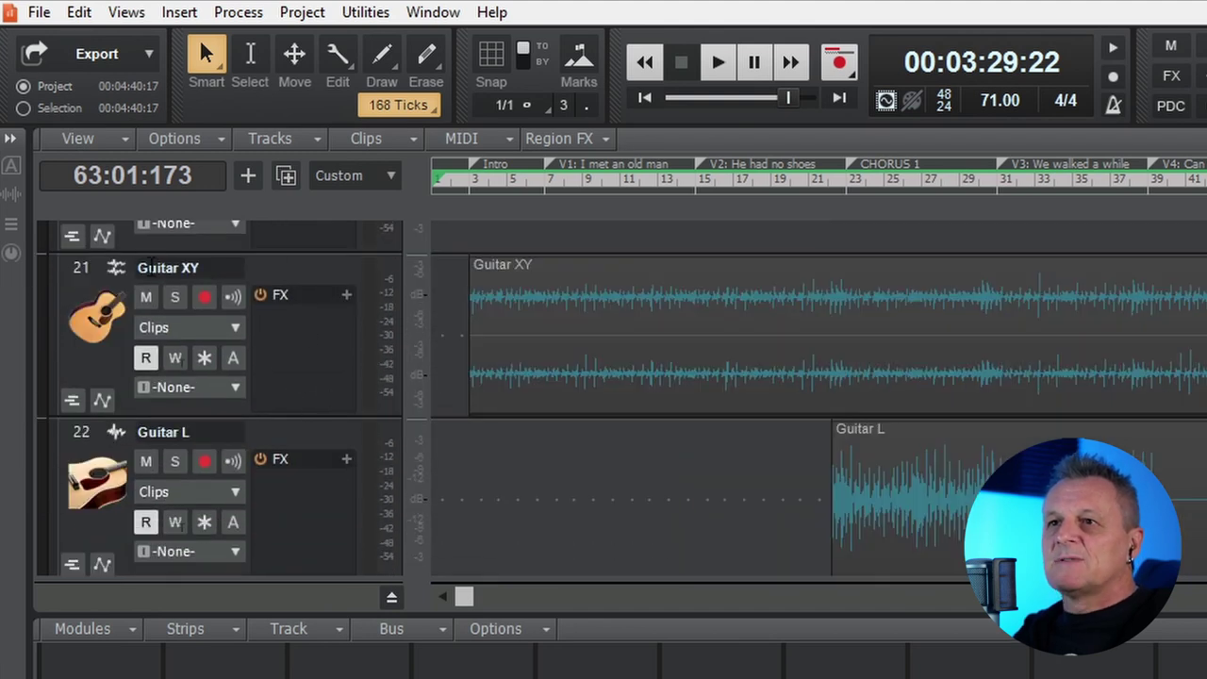
click(179, 269)
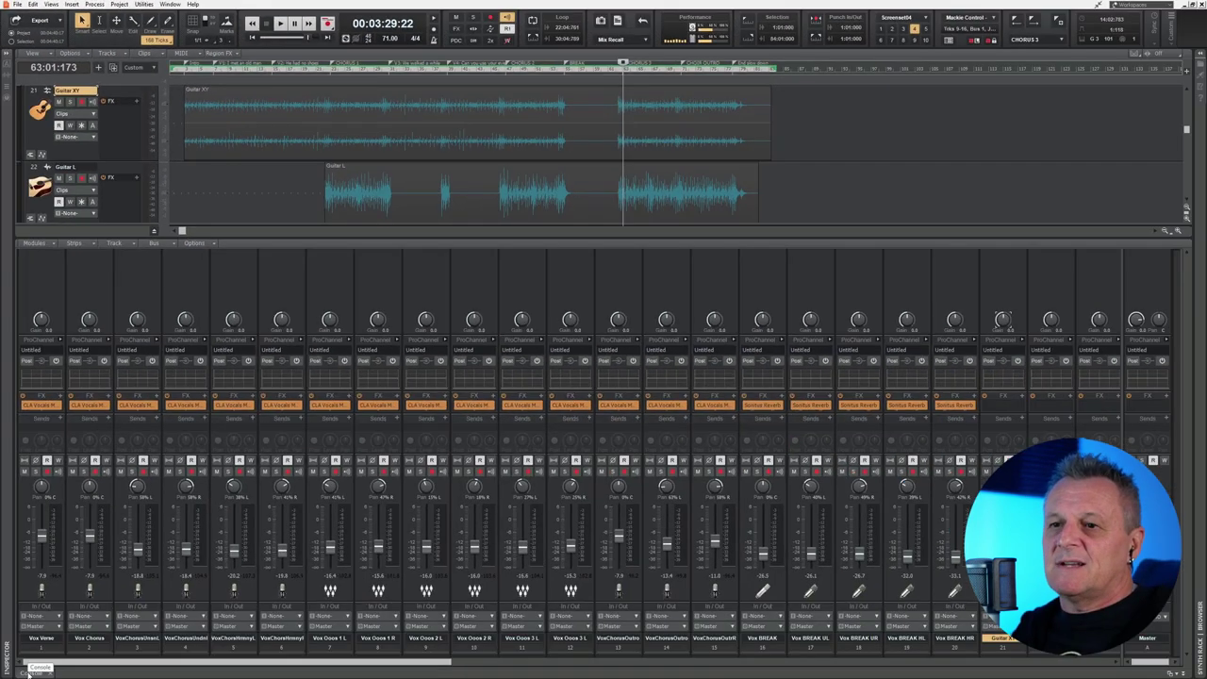
double_click(28, 672)
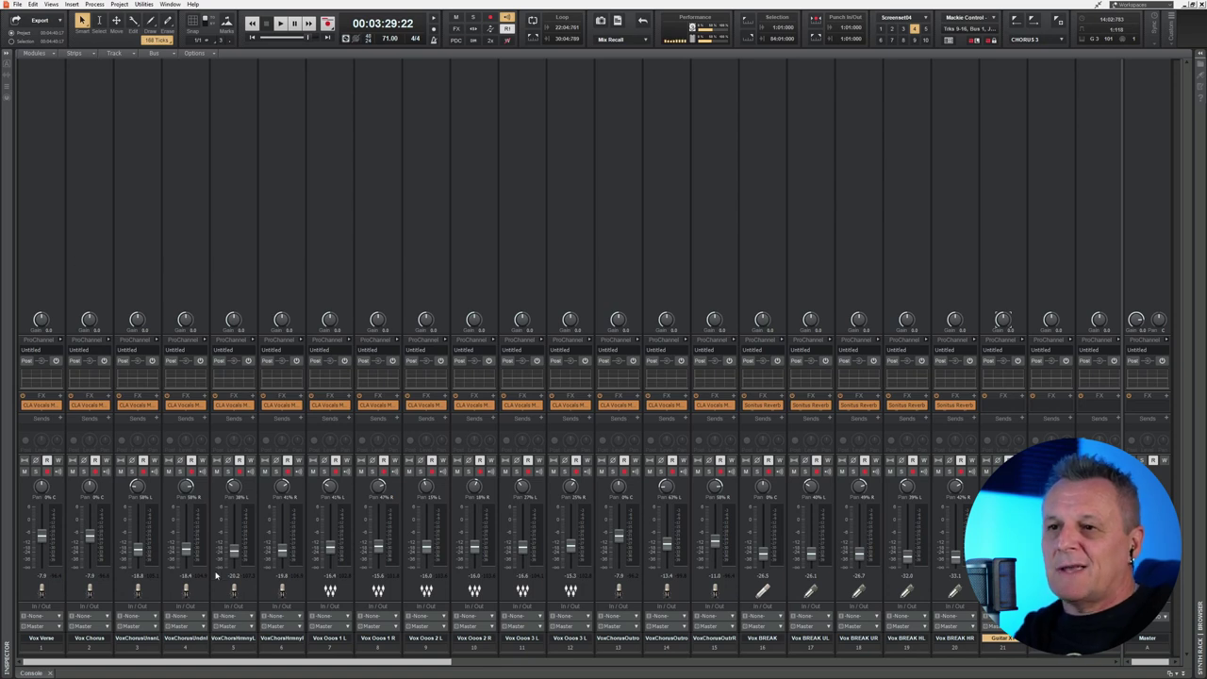
Step: Browse from the Guitar XY track's icon choices up to the Track Icons folder, and close the picker without loading an icon
drag(445, 663, 741, 666)
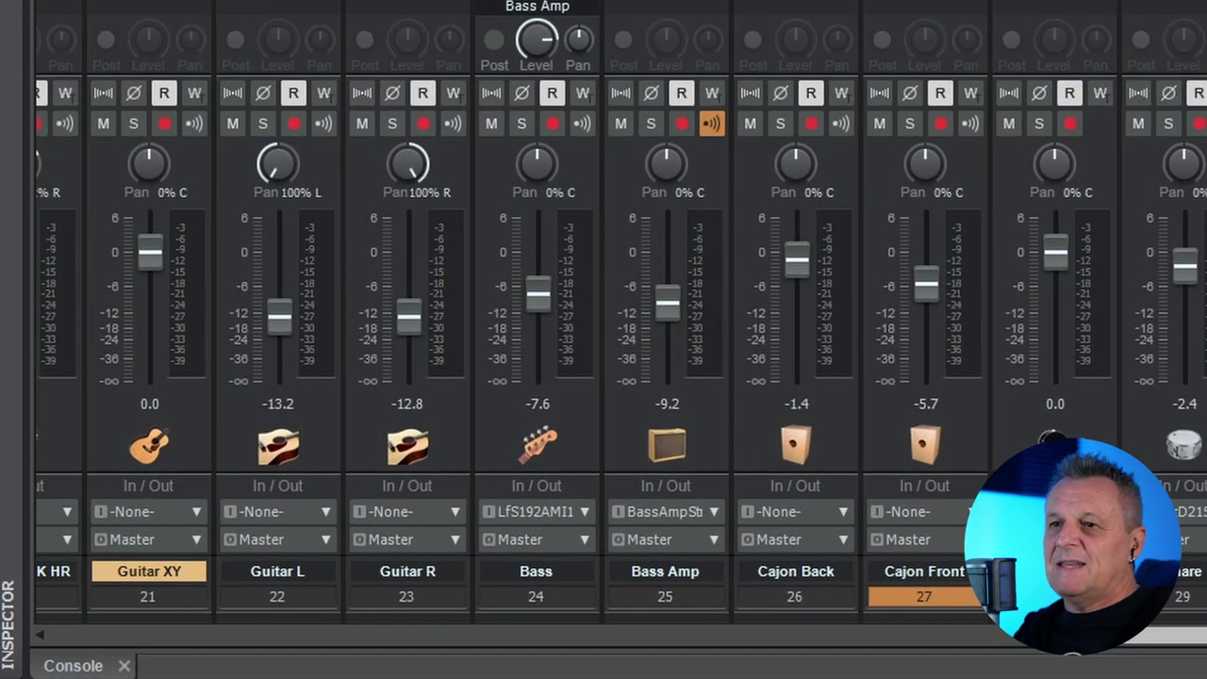
right_click(149, 440)
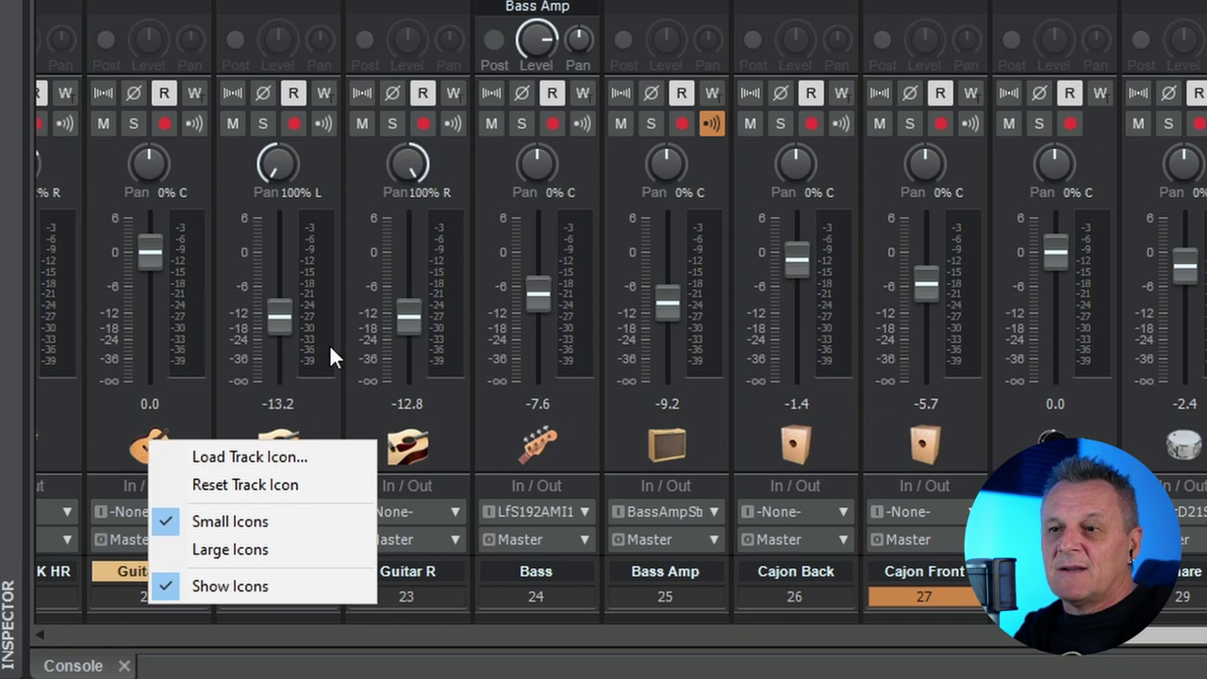
click(269, 457)
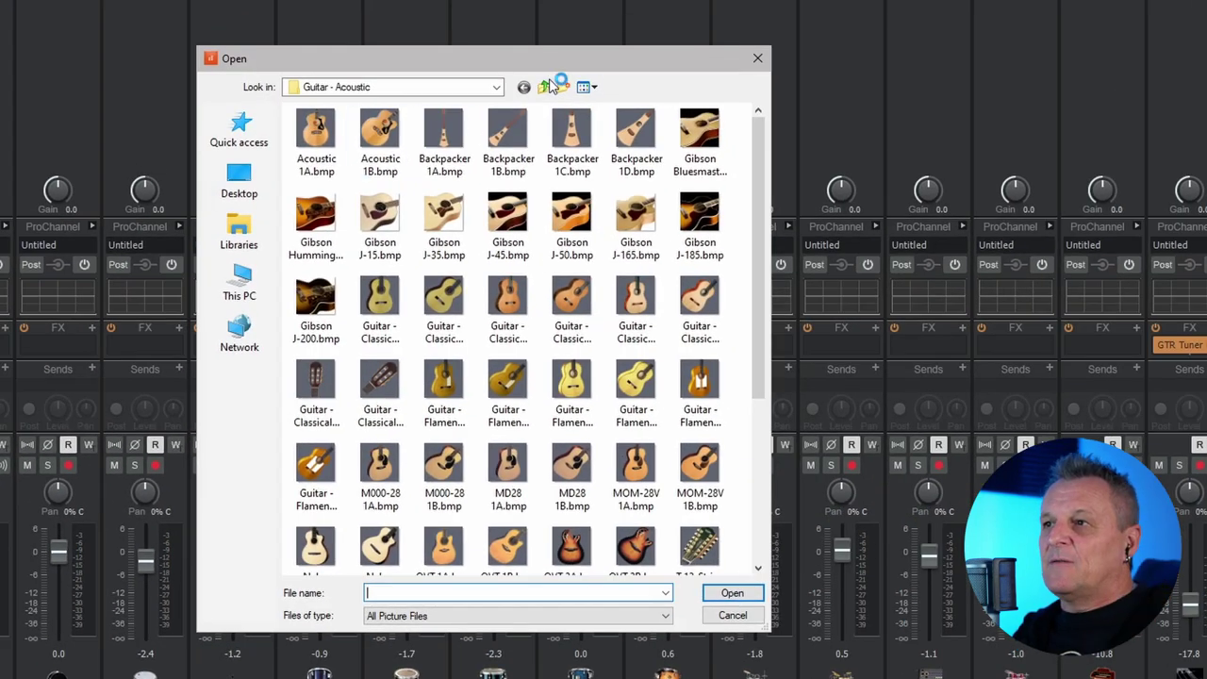
click(544, 86)
click(544, 86)
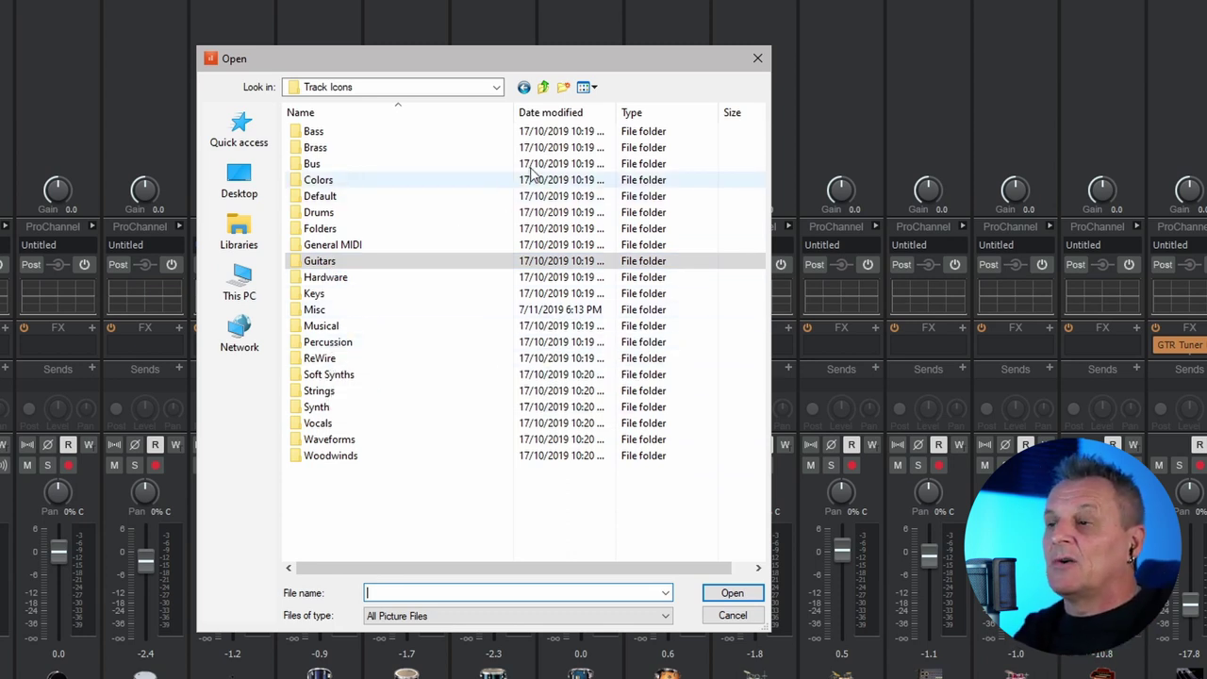
click(758, 60)
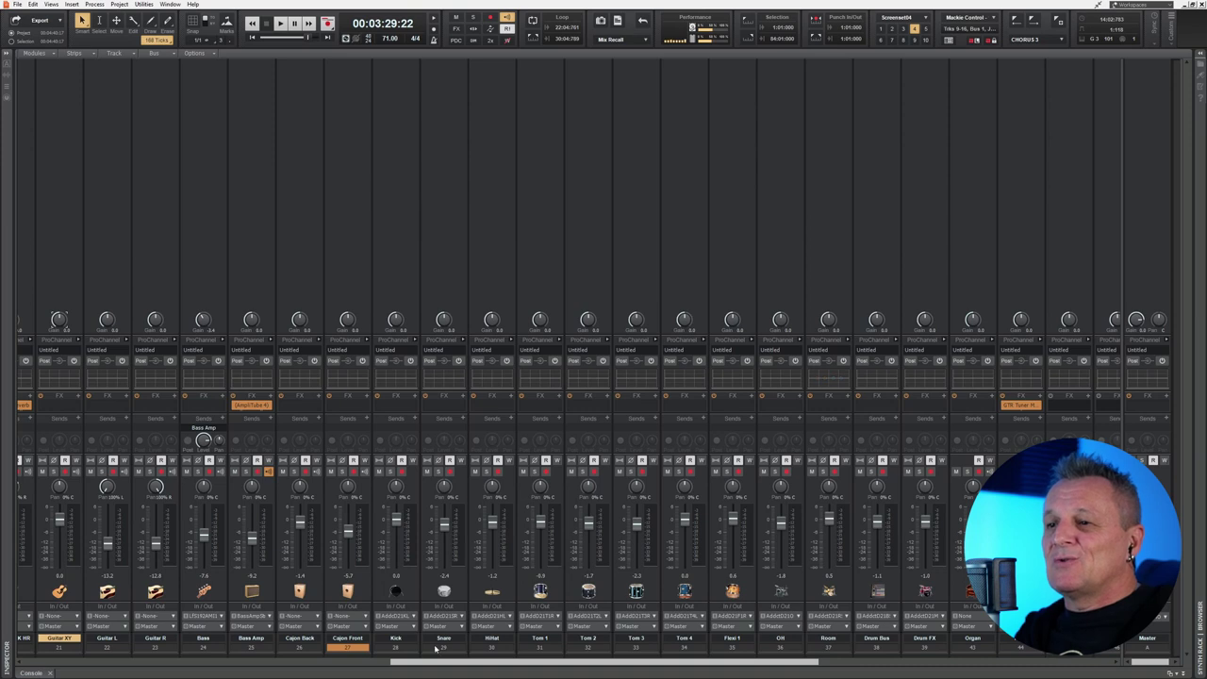
Step: View the Vocals icons available for the VoxChorsHrmnyL track, and cancel without changing its icon
drag(439, 664, 36, 666)
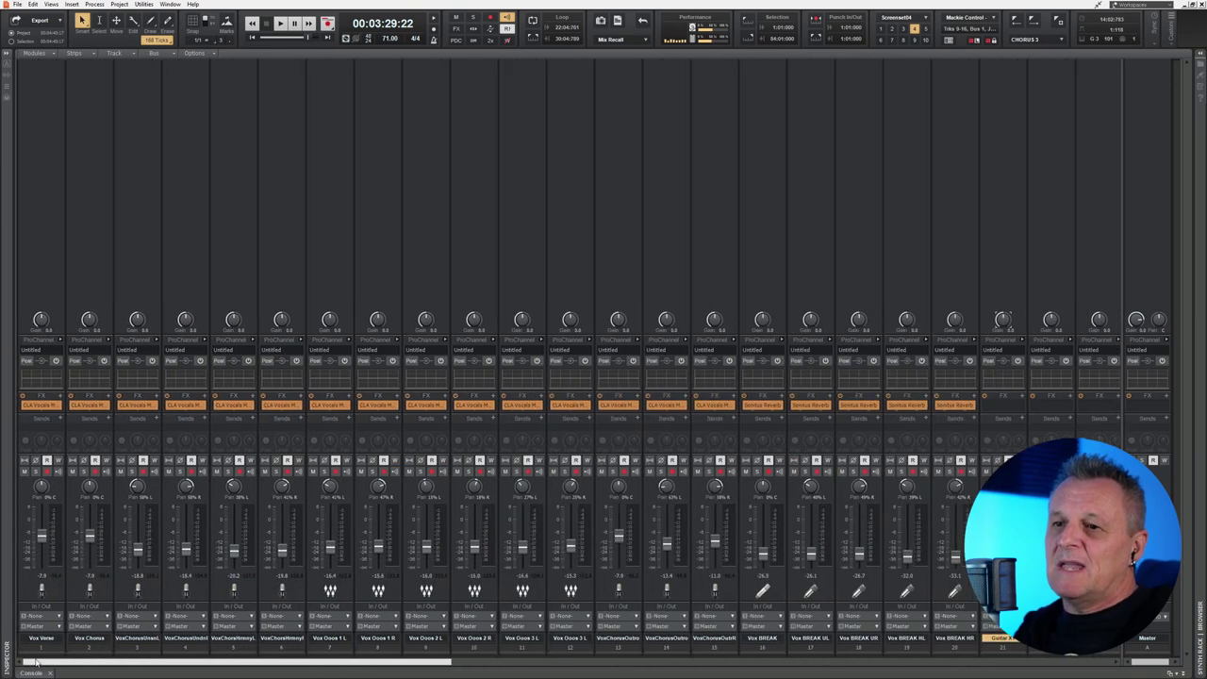
click(41, 248)
click(84, 229)
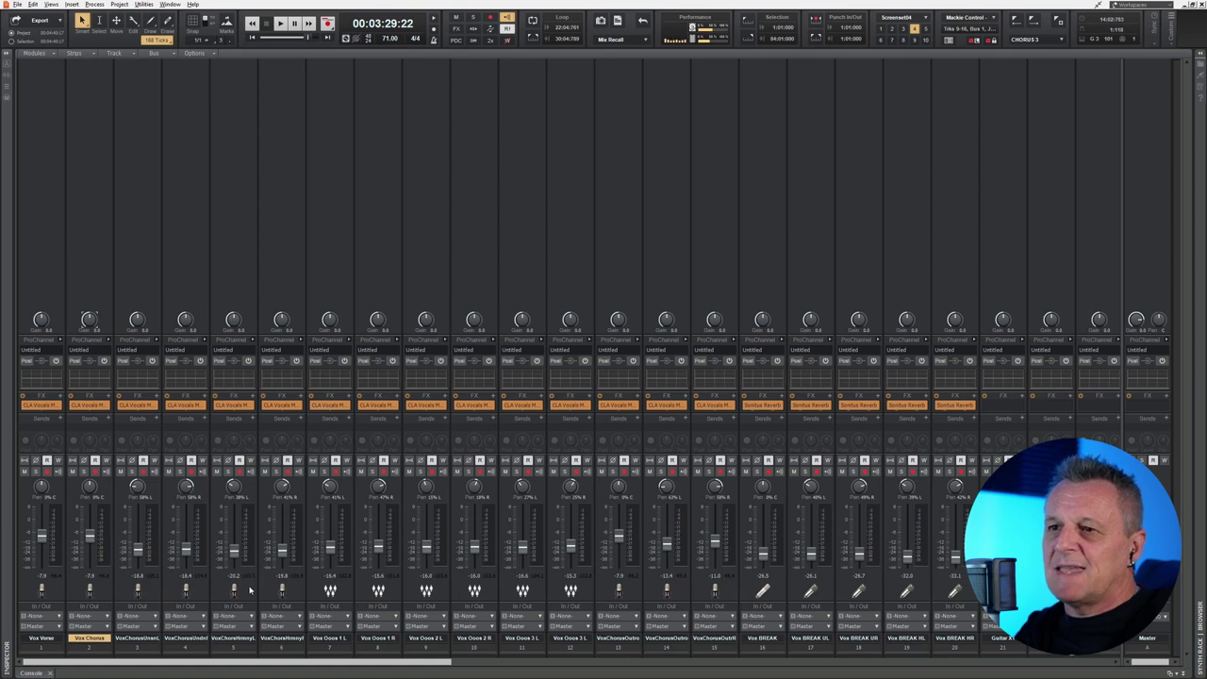
key(ctrl+o)
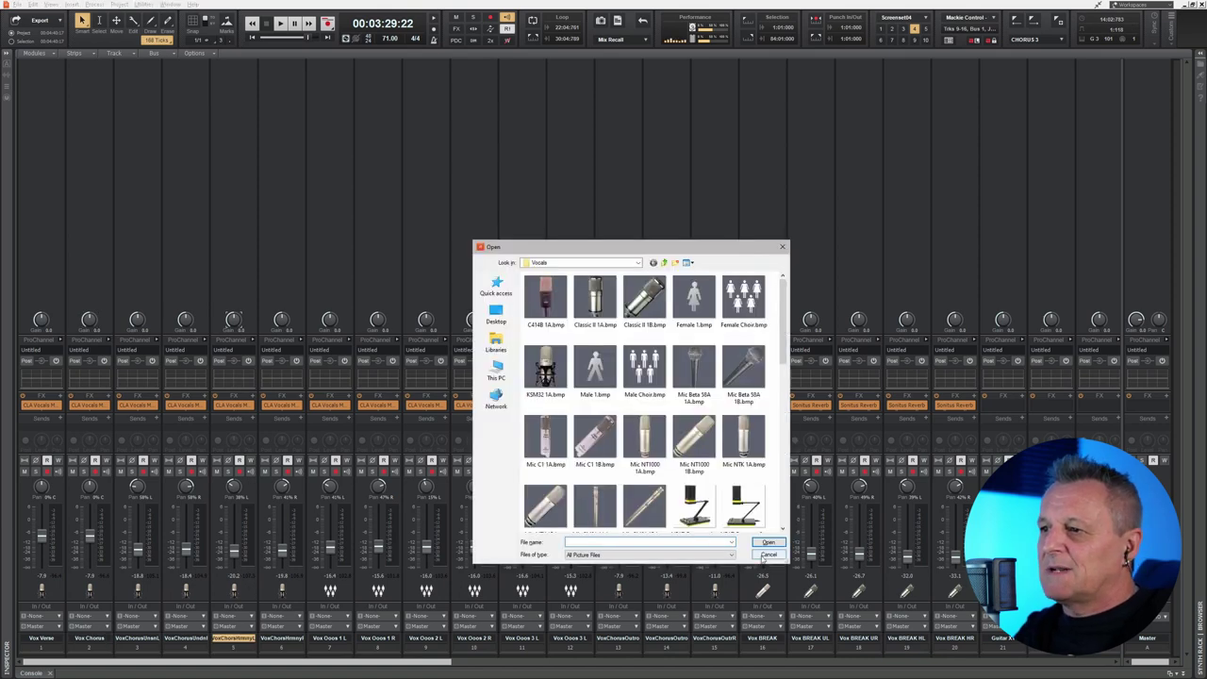
click(771, 556)
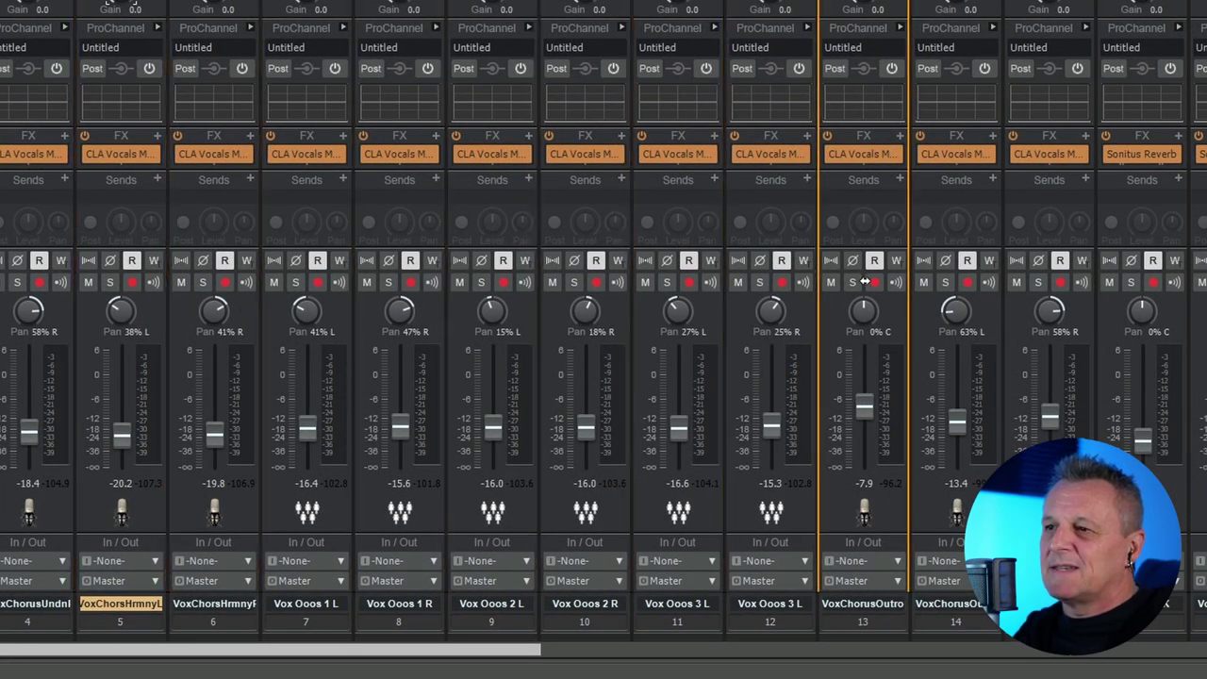
Step: Move the VoxChorsHrmnyL strip to the place between Vox Ooos 2 R and Vox Ooos 3 L
drag(349, 260, 615, 302)
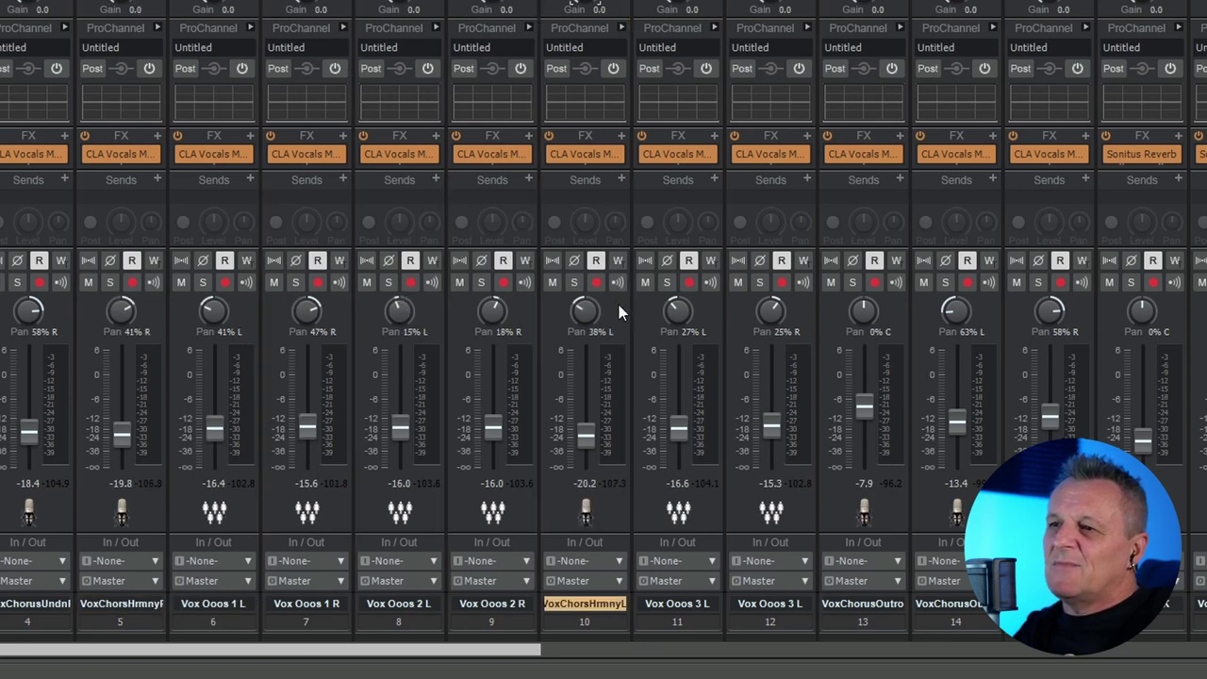
Step: Examine the guitar channels in the Console, selecting the Guitar L strip and after it the Guitar R strip
drag(533, 650, 997, 651)
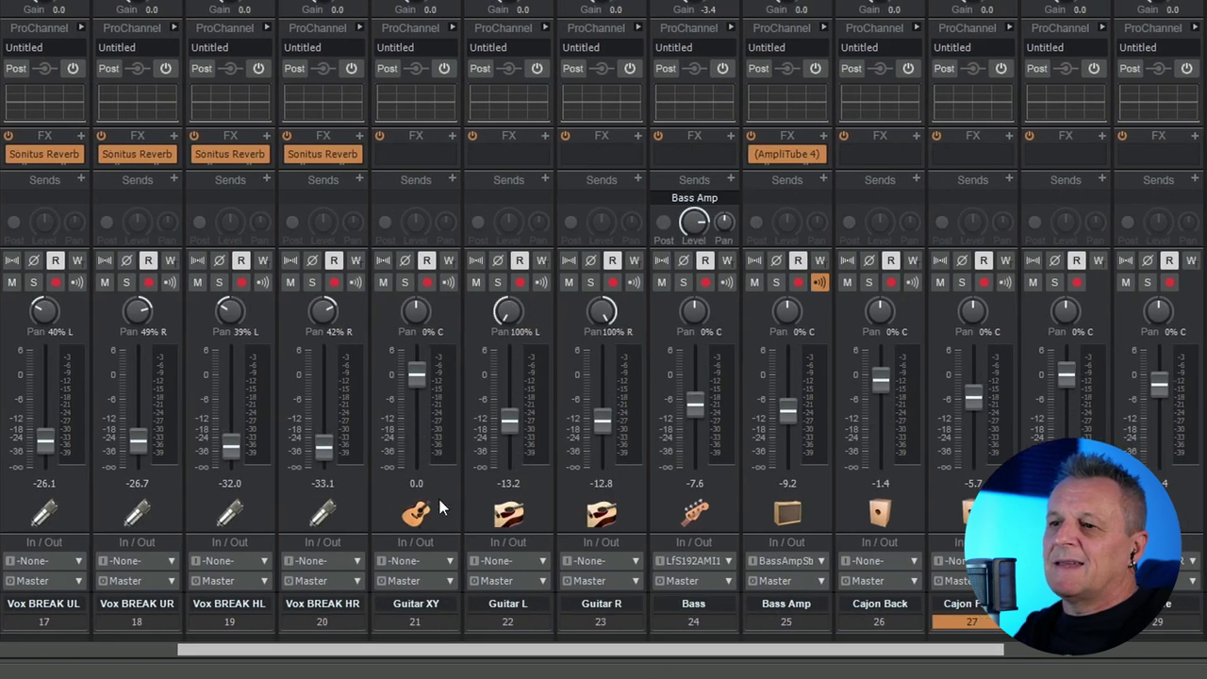
click(441, 493)
click(496, 4)
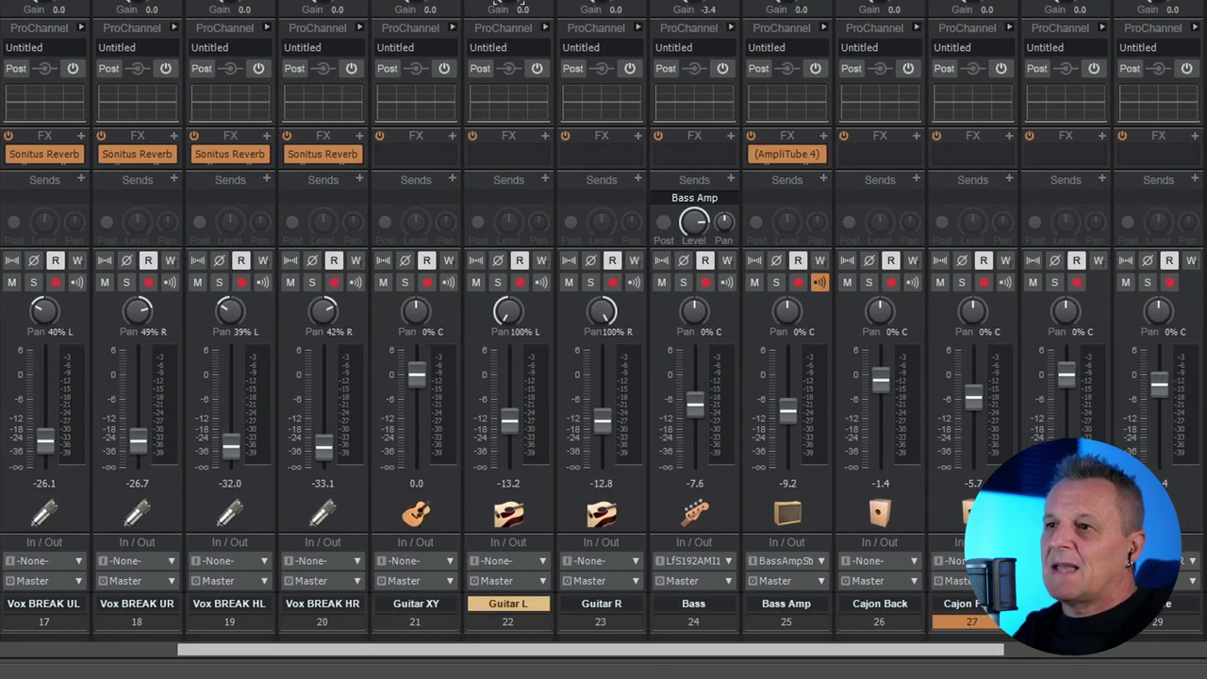
click(590, 4)
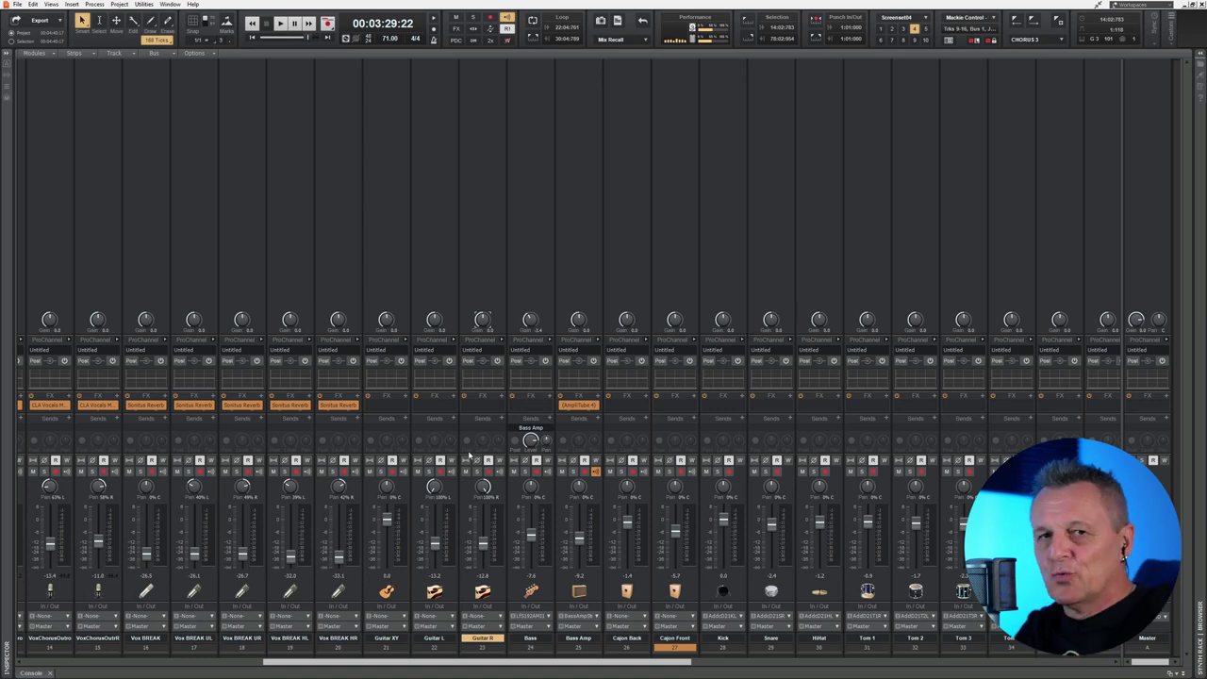
Step: Select all tracks from Kick through Organ and route their outputs together to a new stereo bus
drag(347, 667, 579, 675)
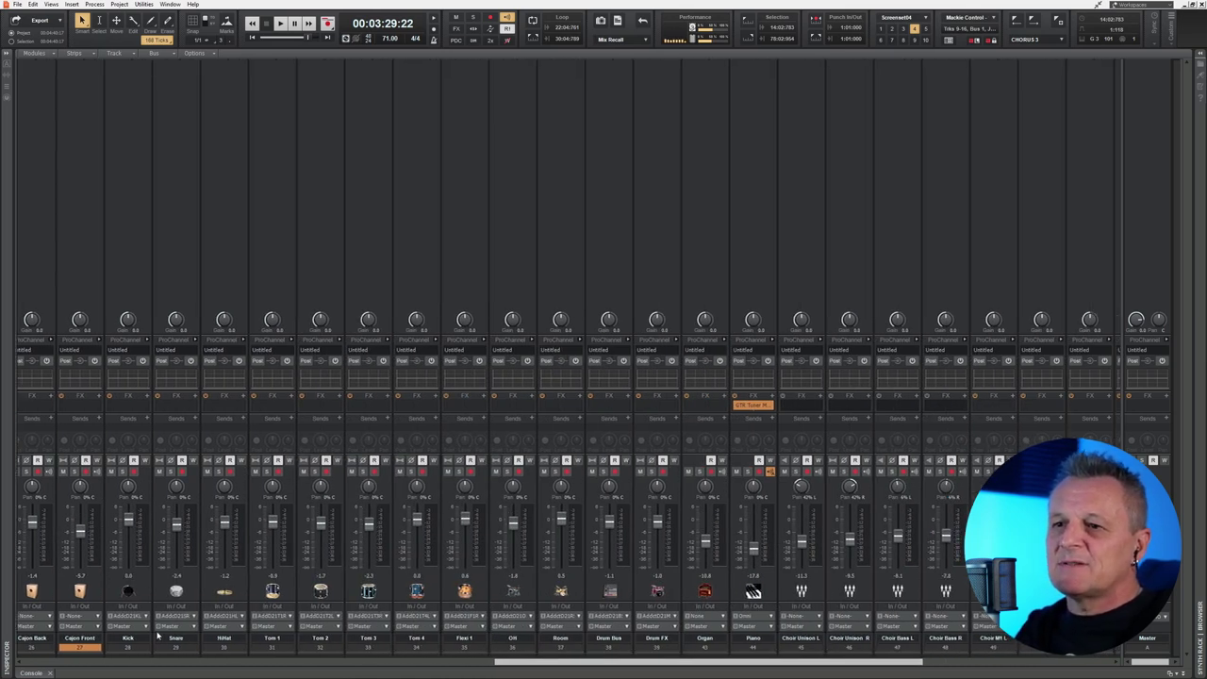
click(129, 645)
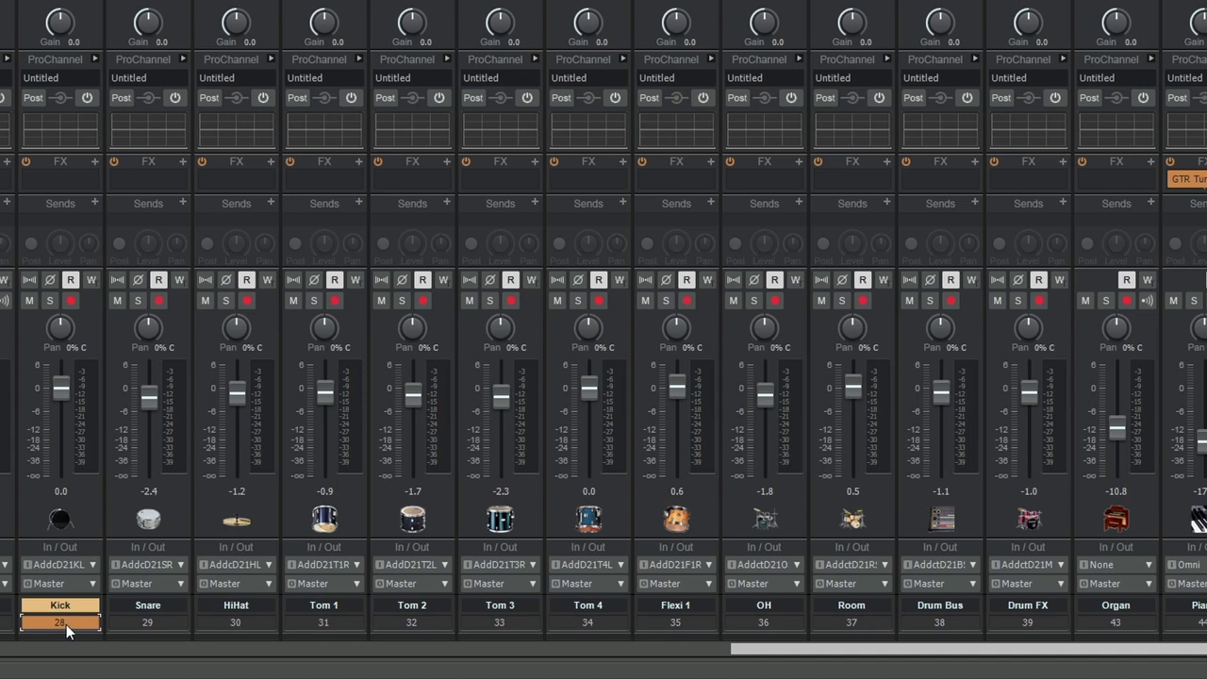
shift+click(1115, 622)
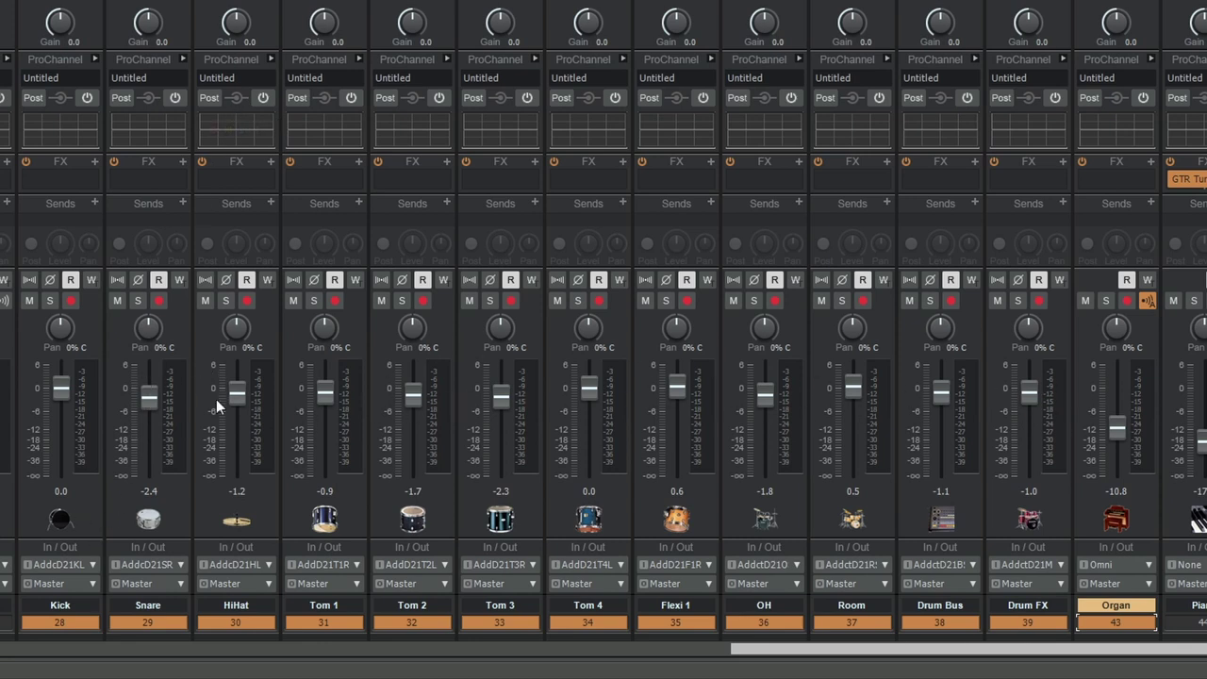
mouse_move(155, 399)
click(94, 585)
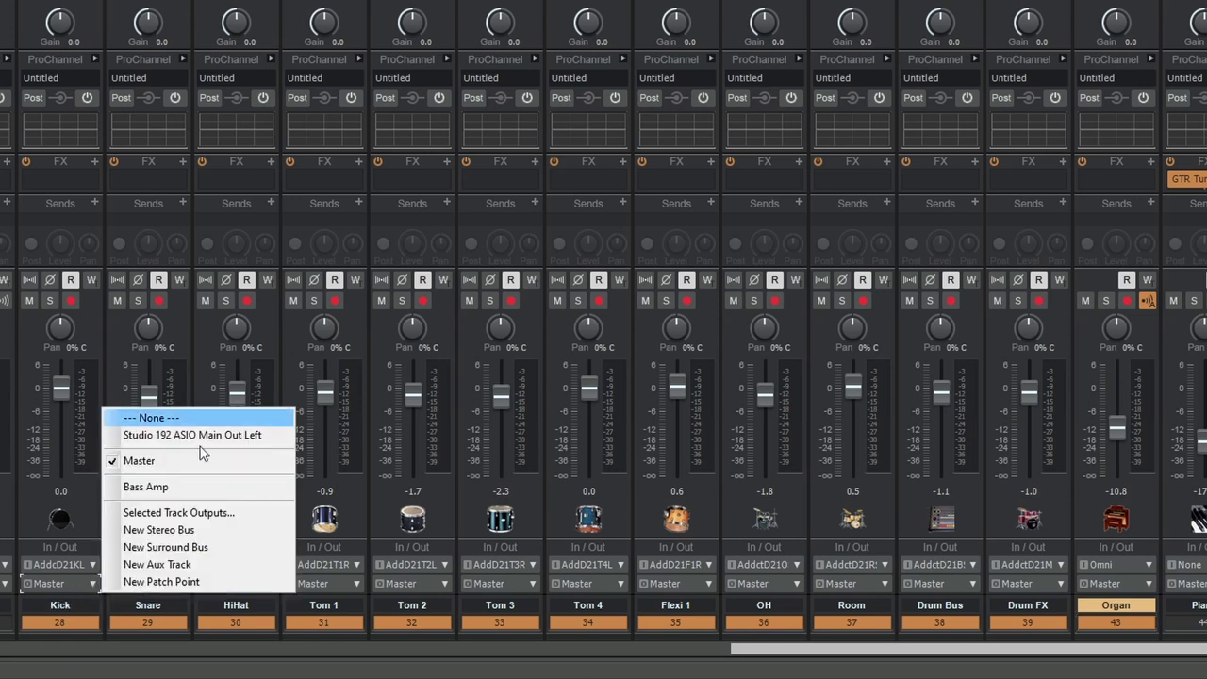
click(163, 530)
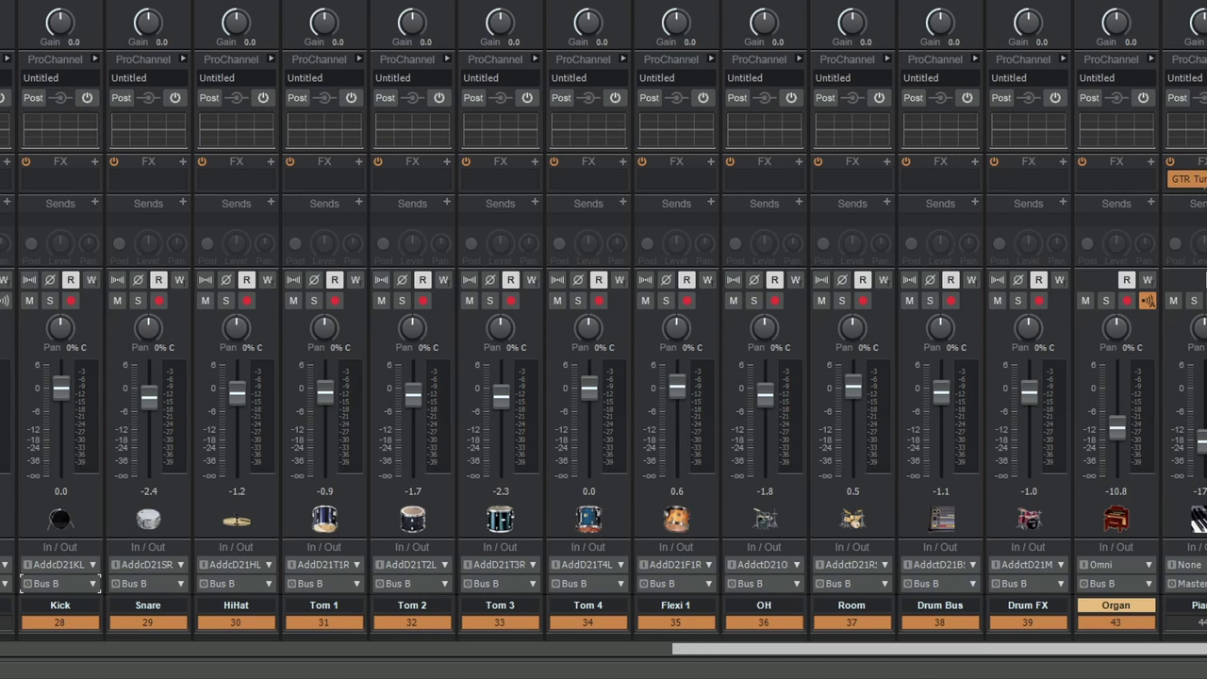
Step: Widen the bus section of the Console and rename the new bus as Drums
drag(1206, 10, 765, 10)
click(900, 605)
double_click(904, 603)
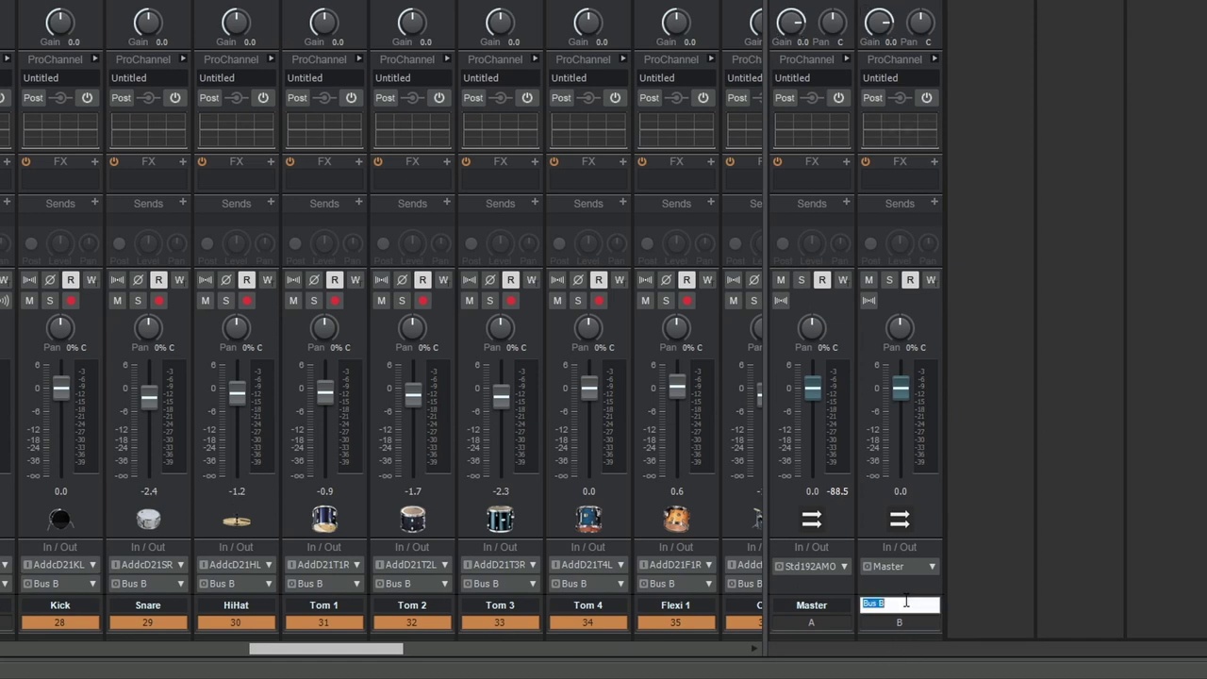
text(Drums)
key(Return)
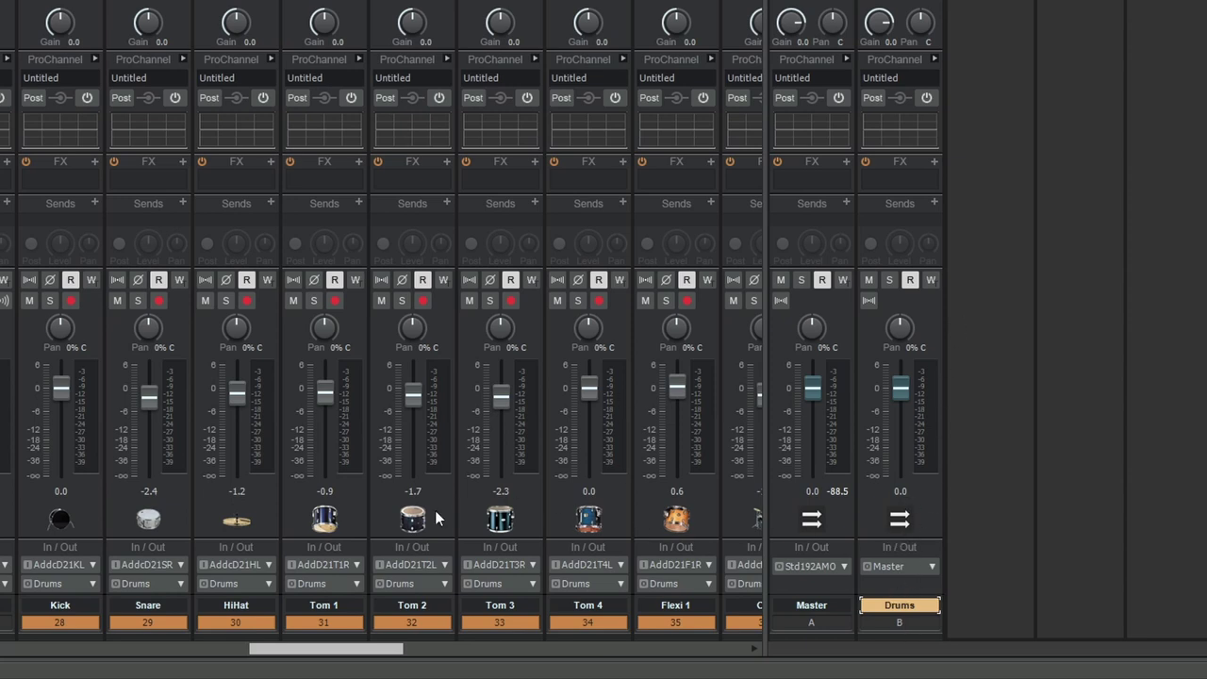
Step: Set the Drums bus colour to bright green and narrow the bus section to give the track strips more room
click(900, 636)
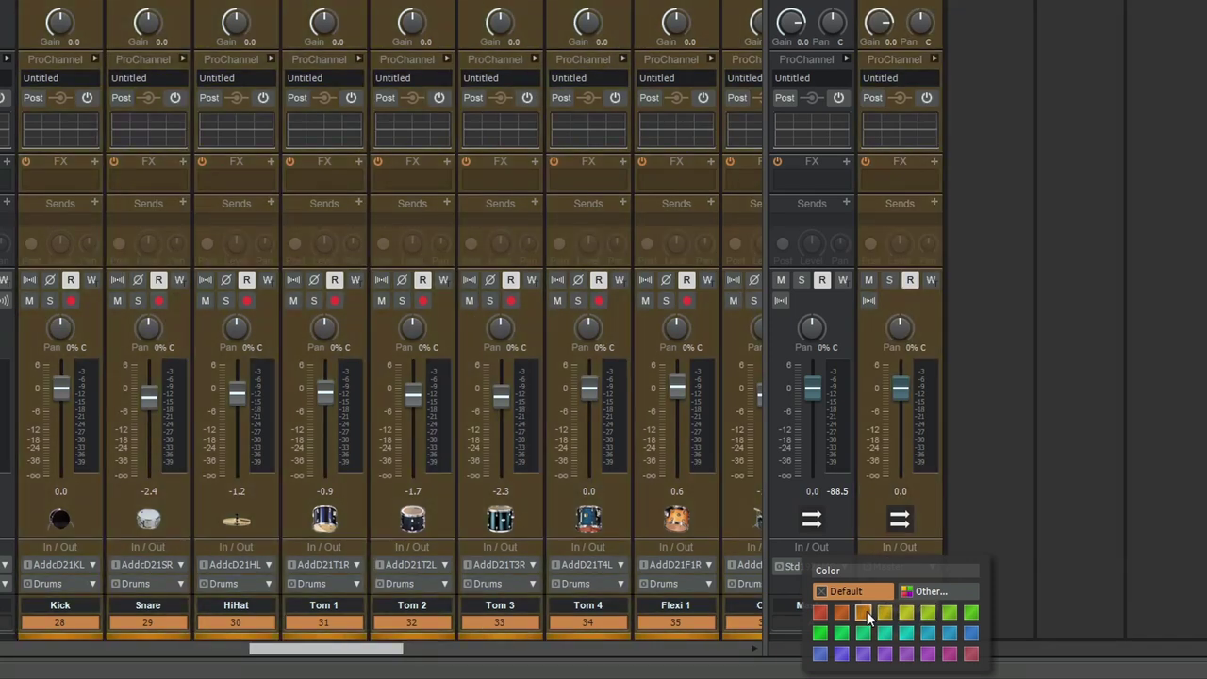
click(972, 611)
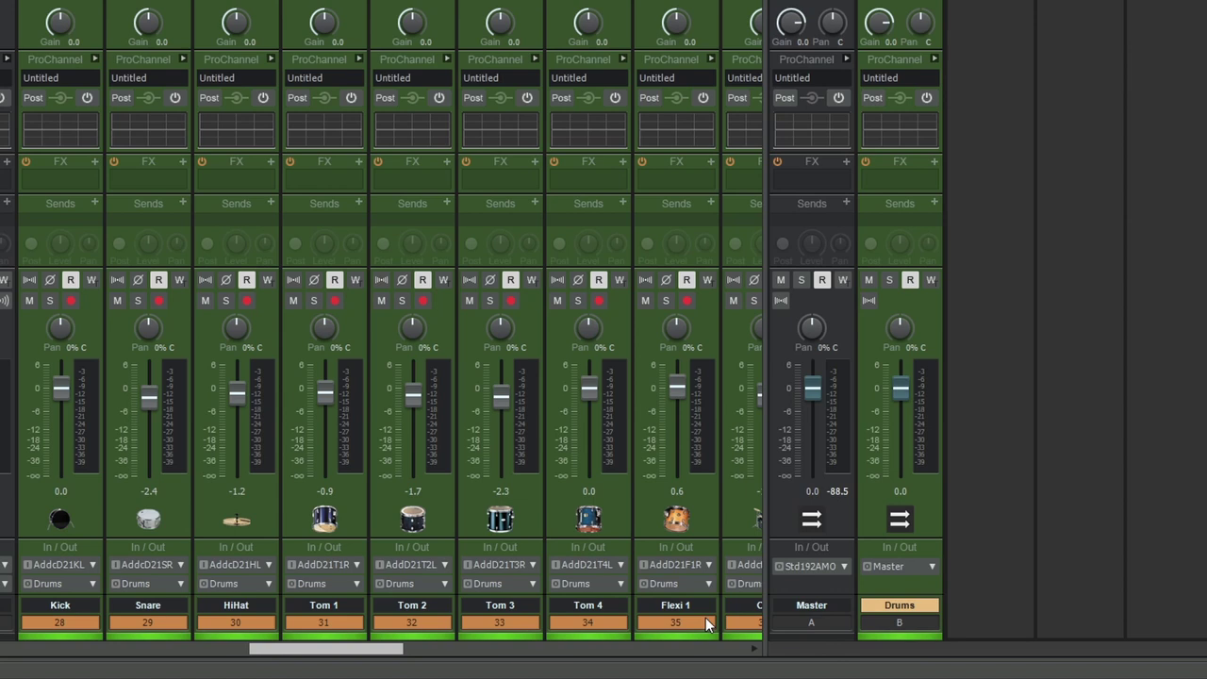
drag(396, 649, 439, 652)
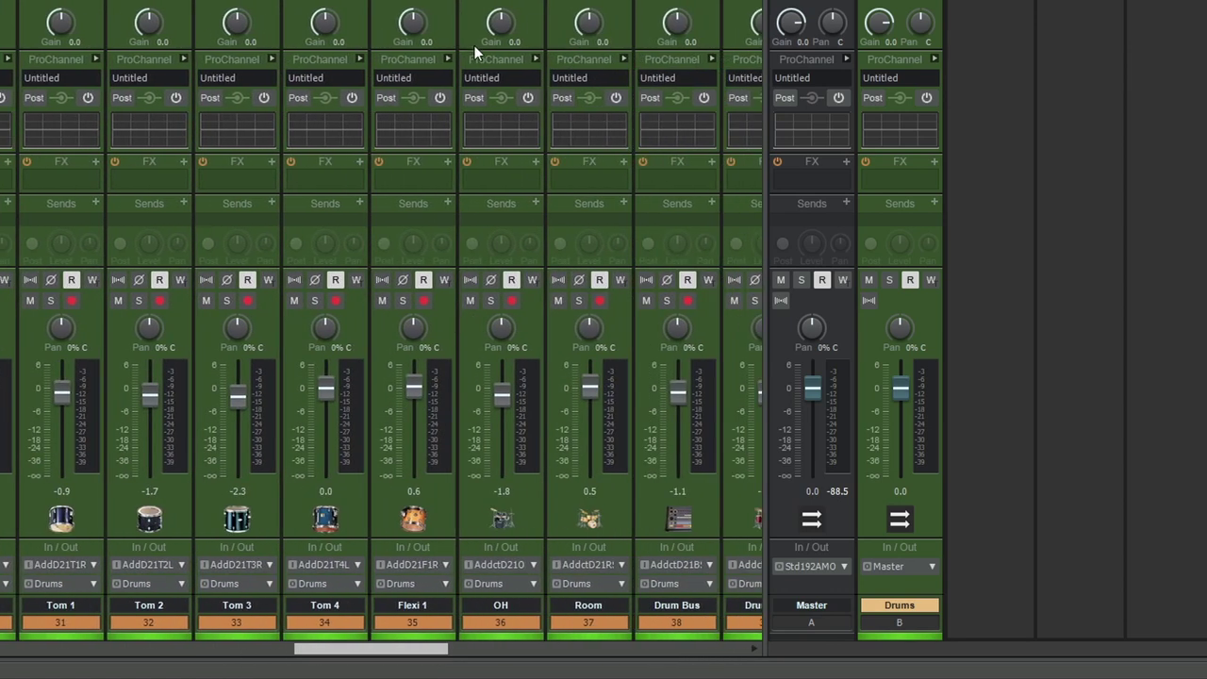
drag(764, 112, 1206, 111)
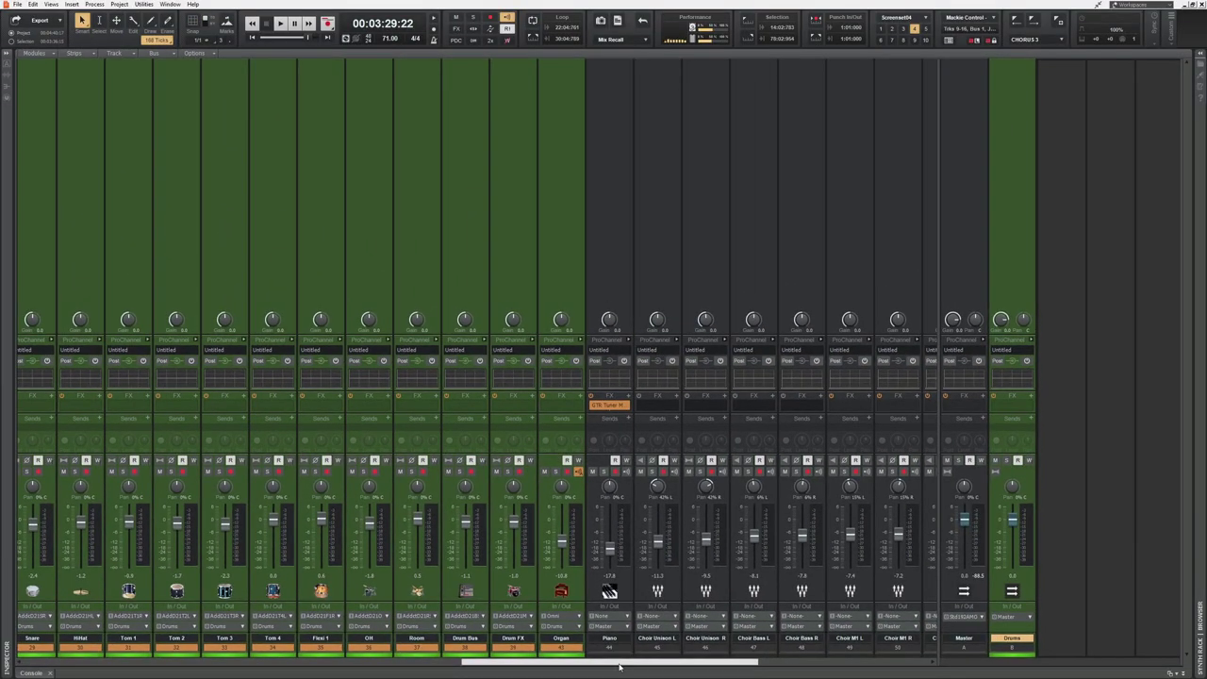
Step: Select all tracks from Vox Ooos 1 L through Vox BREAK HR and route their outputs together to a new stereo bus
mouse_move(619, 667)
mouse_down()
mouse_move(713, 667)
mouse_move(624, 667)
mouse_up()
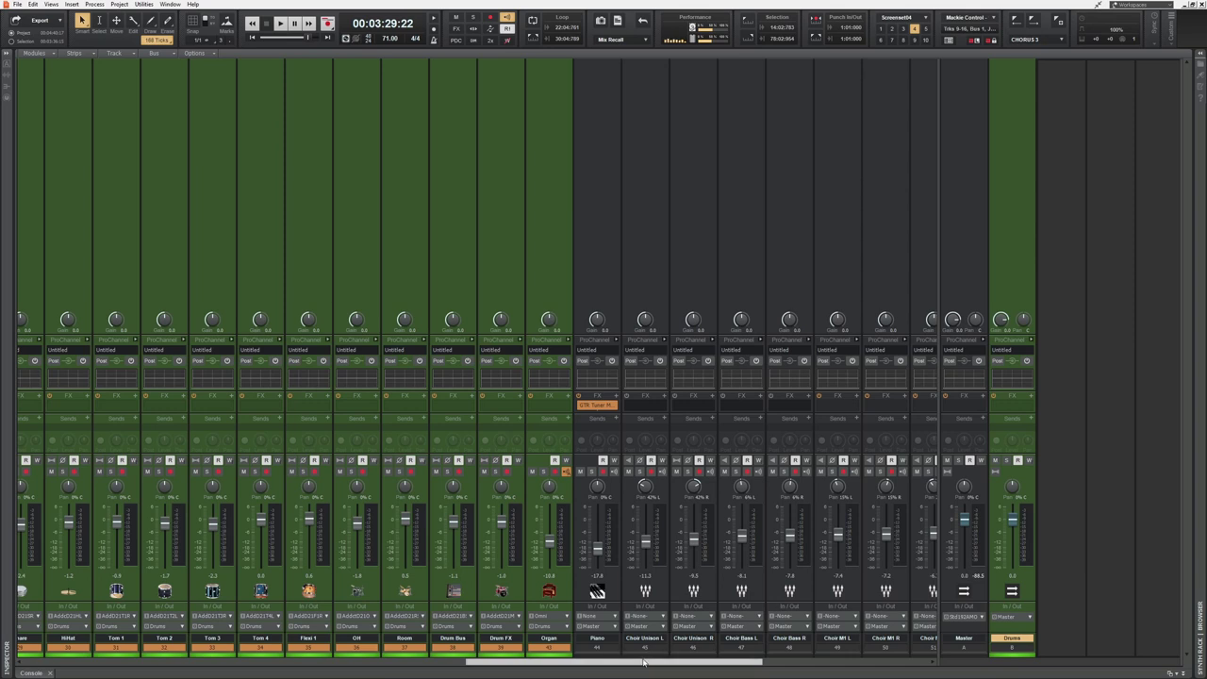
drag(641, 663, 175, 670)
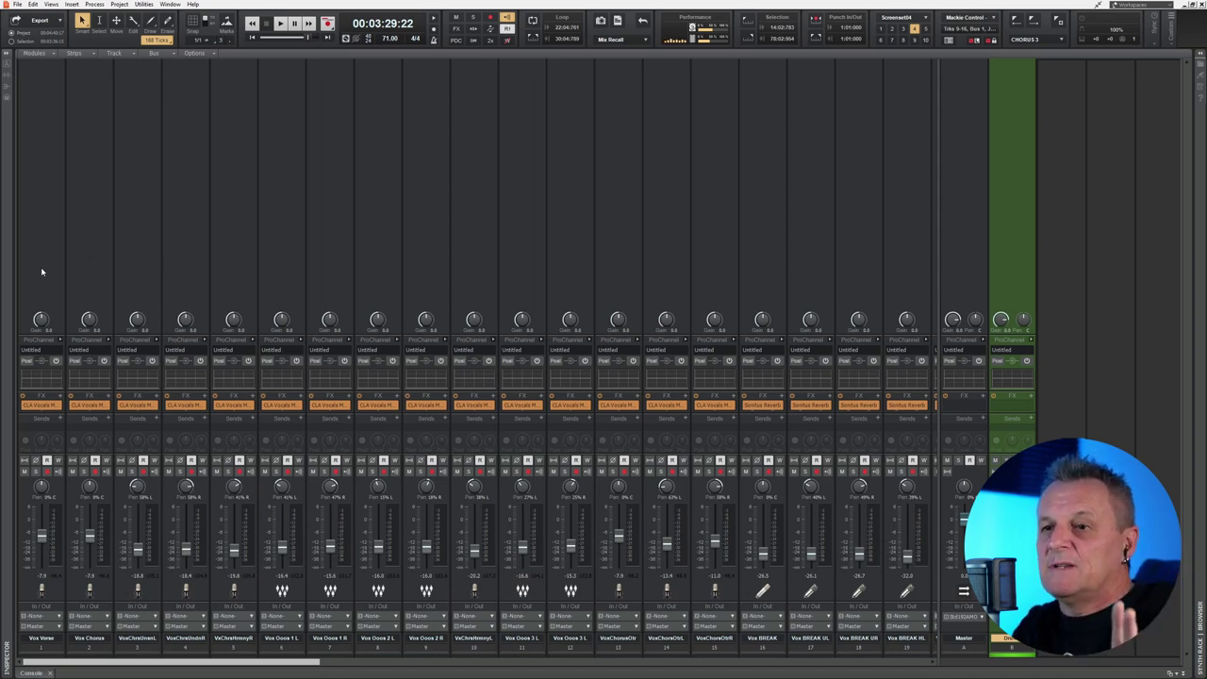
drag(308, 662, 432, 663)
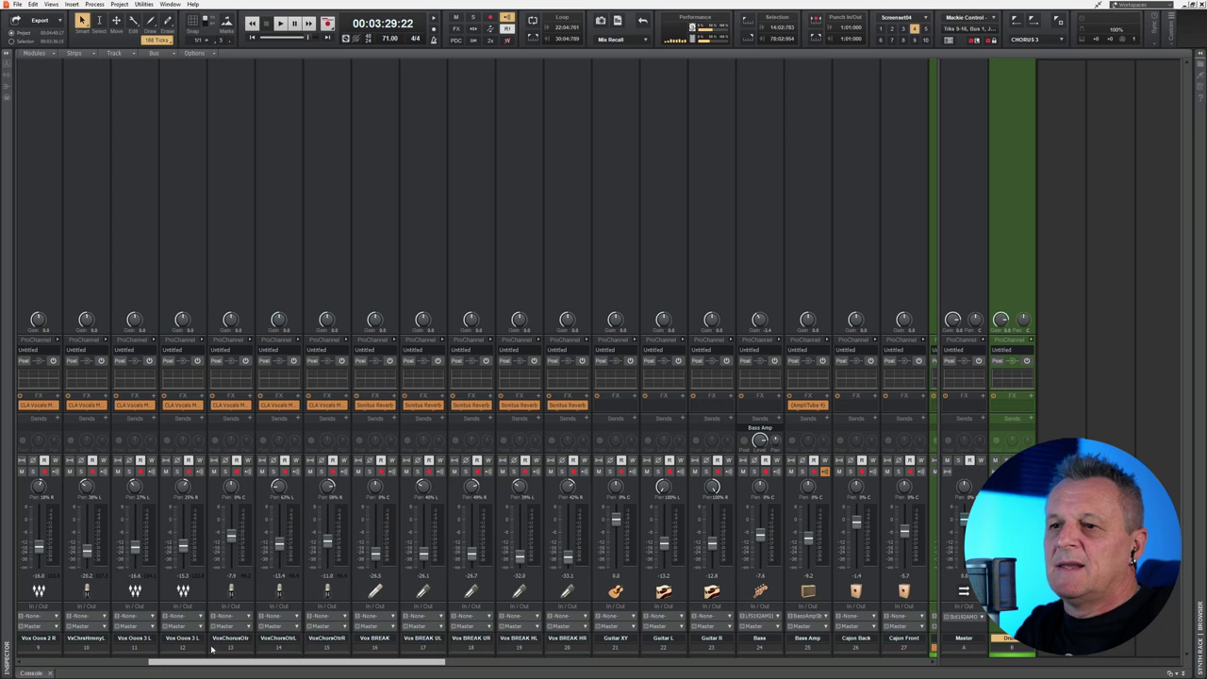
drag(214, 664, 182, 673)
scroll(196, 644, left, 3)
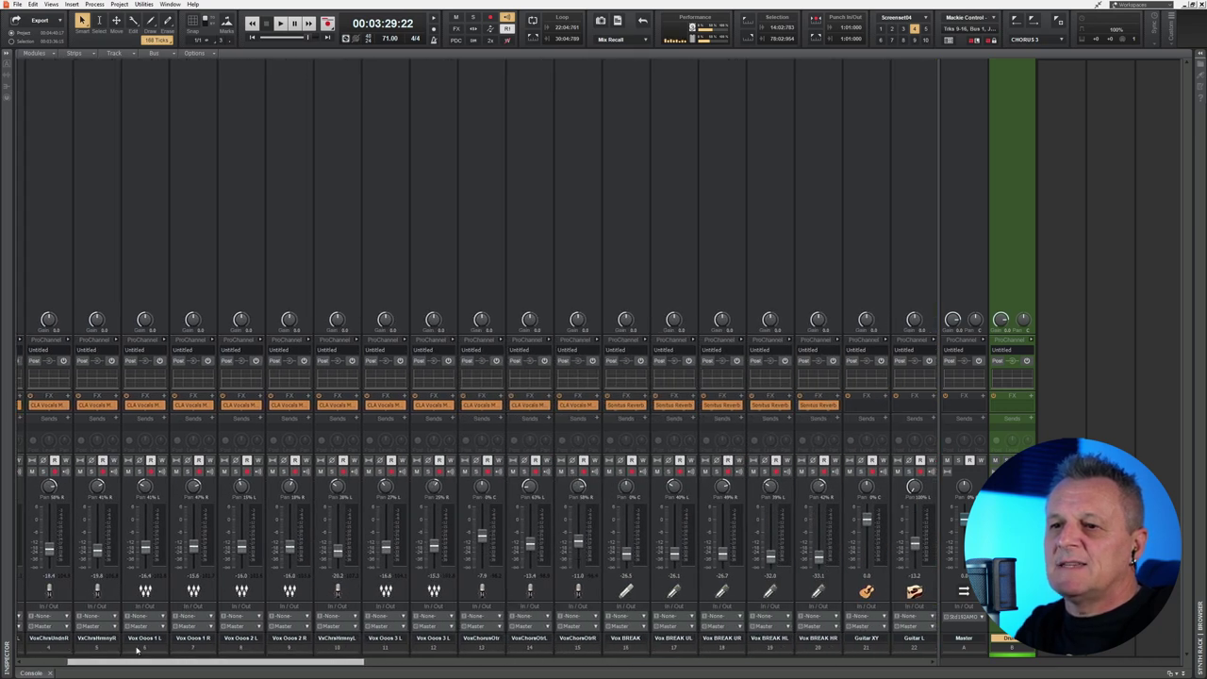
click(143, 639)
drag(187, 663, 226, 665)
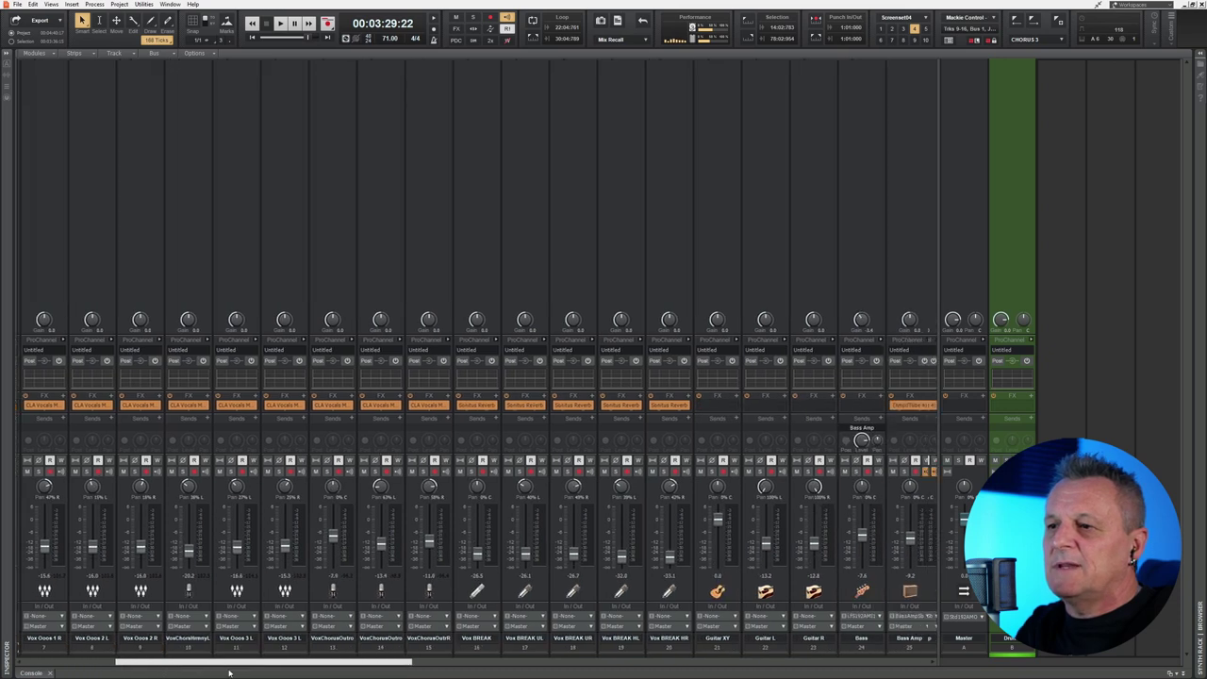
shift+click(673, 649)
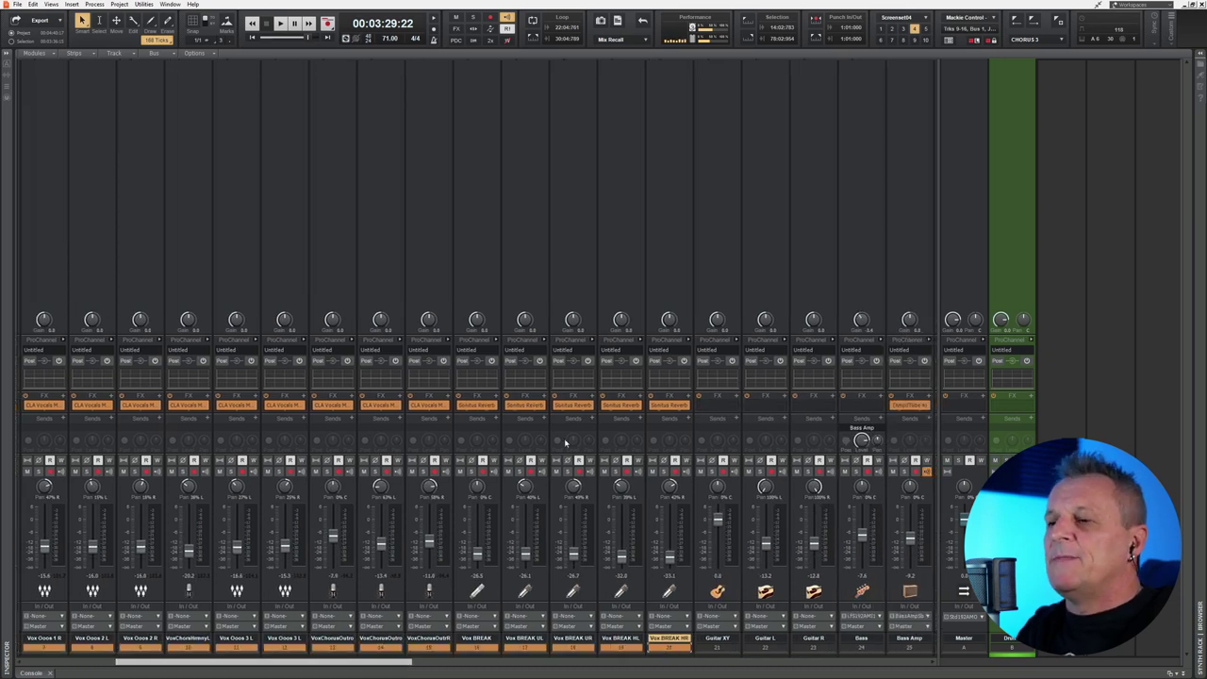
click(668, 627)
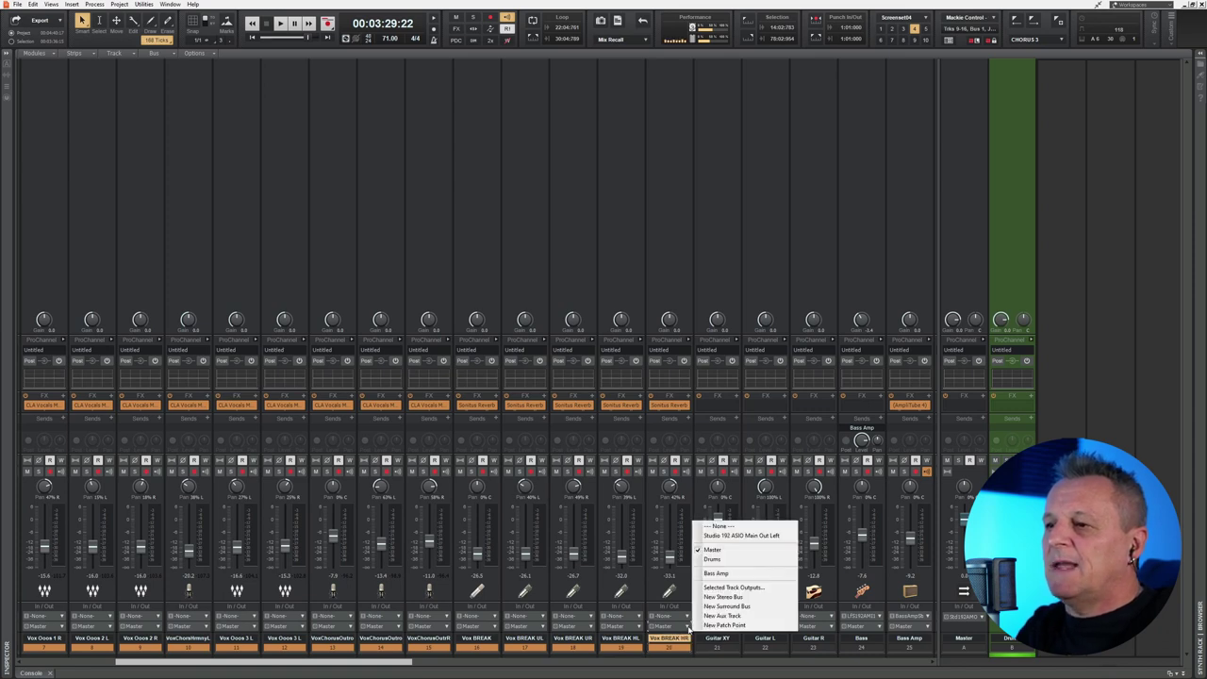
click(728, 597)
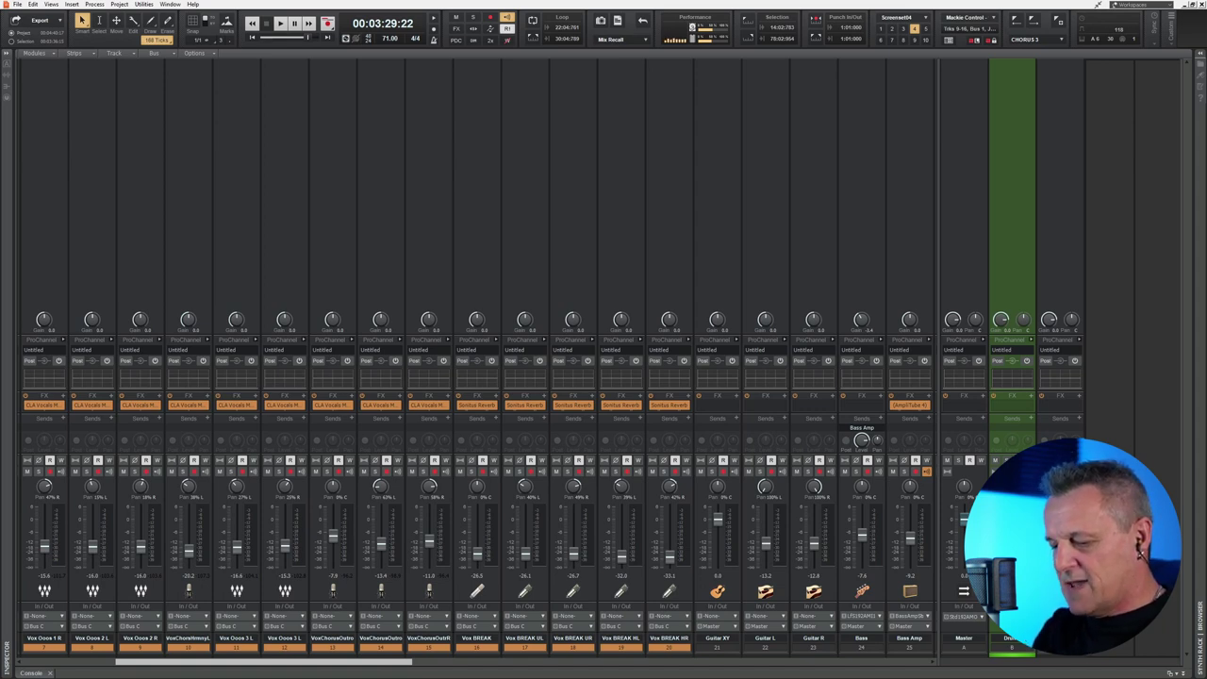
Step: Rename the new vocal bus as Backing Vox and set its colour to purple
click(1061, 658)
click(1066, 665)
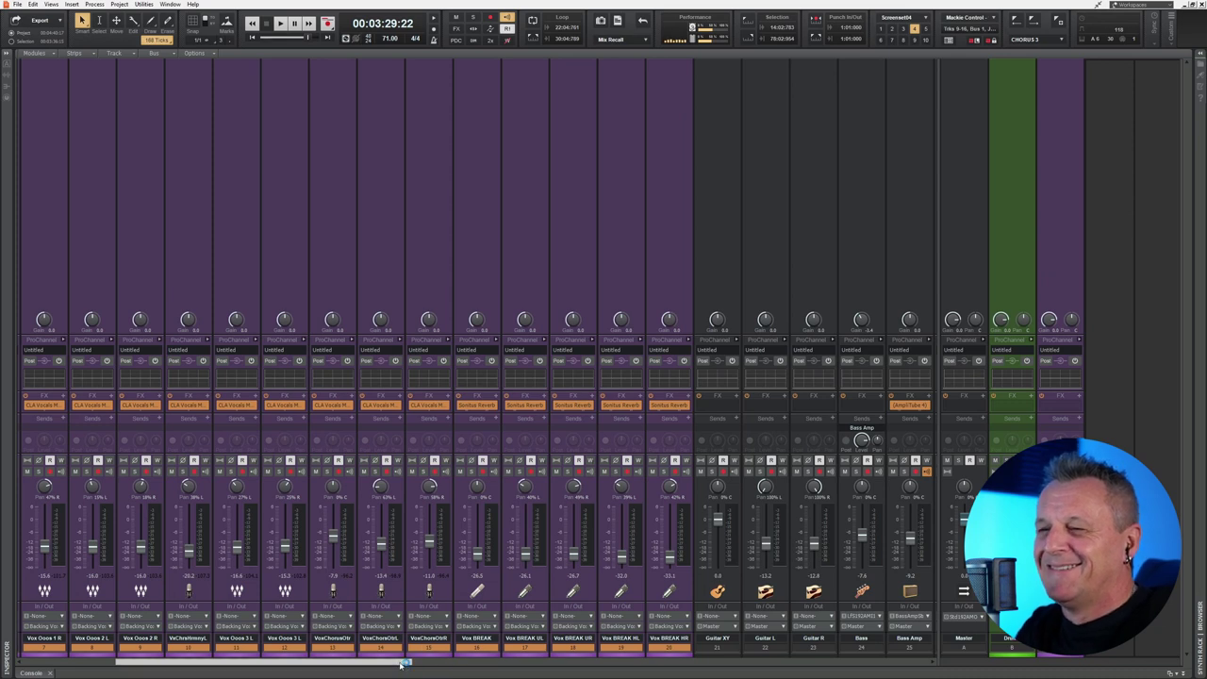
Step: Route the output of the Piano track to a new stereo bus
drag(403, 663, 724, 671)
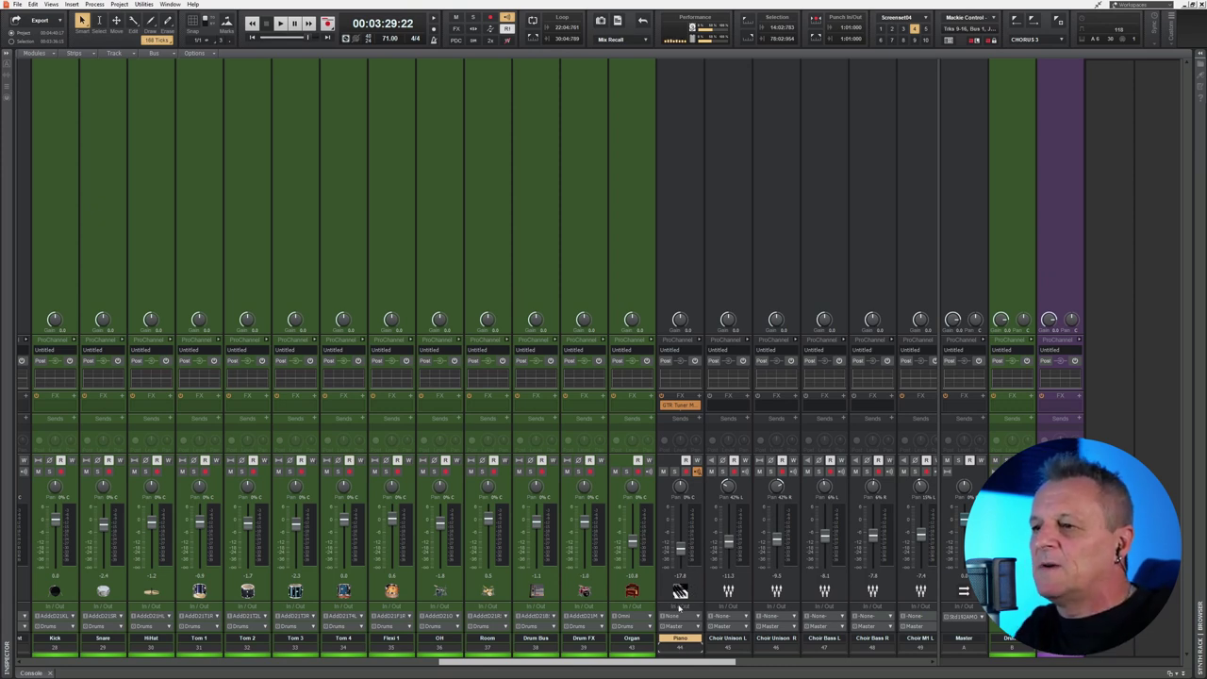
click(677, 627)
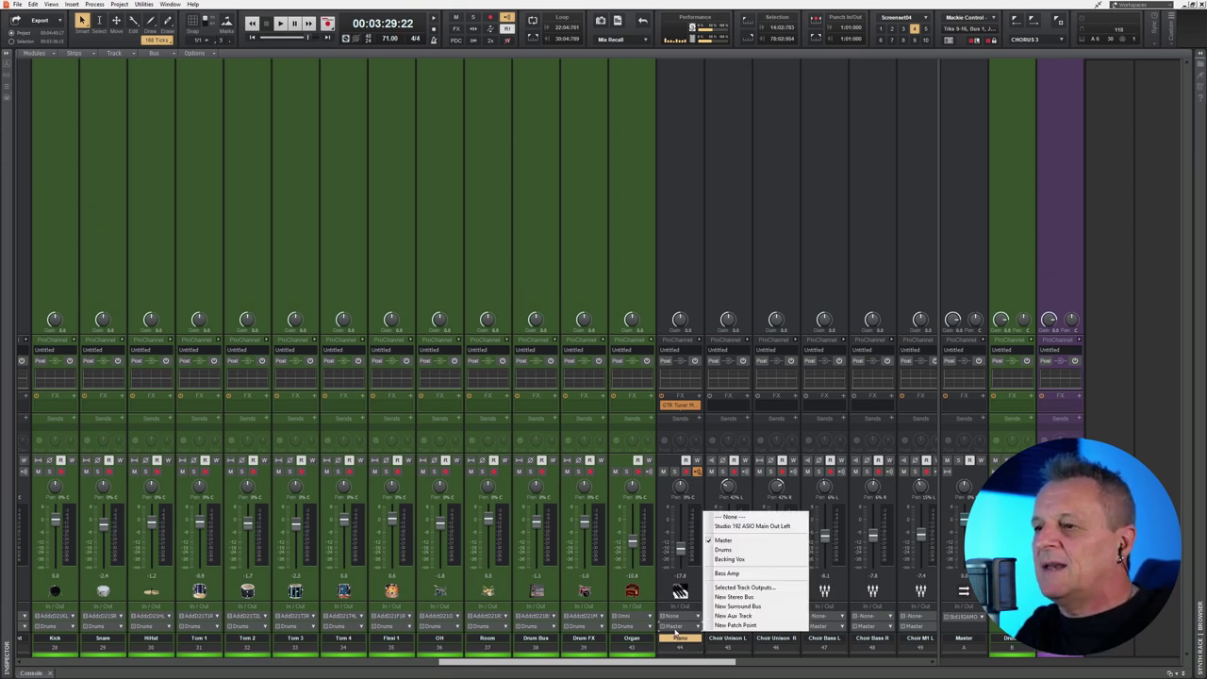
click(737, 597)
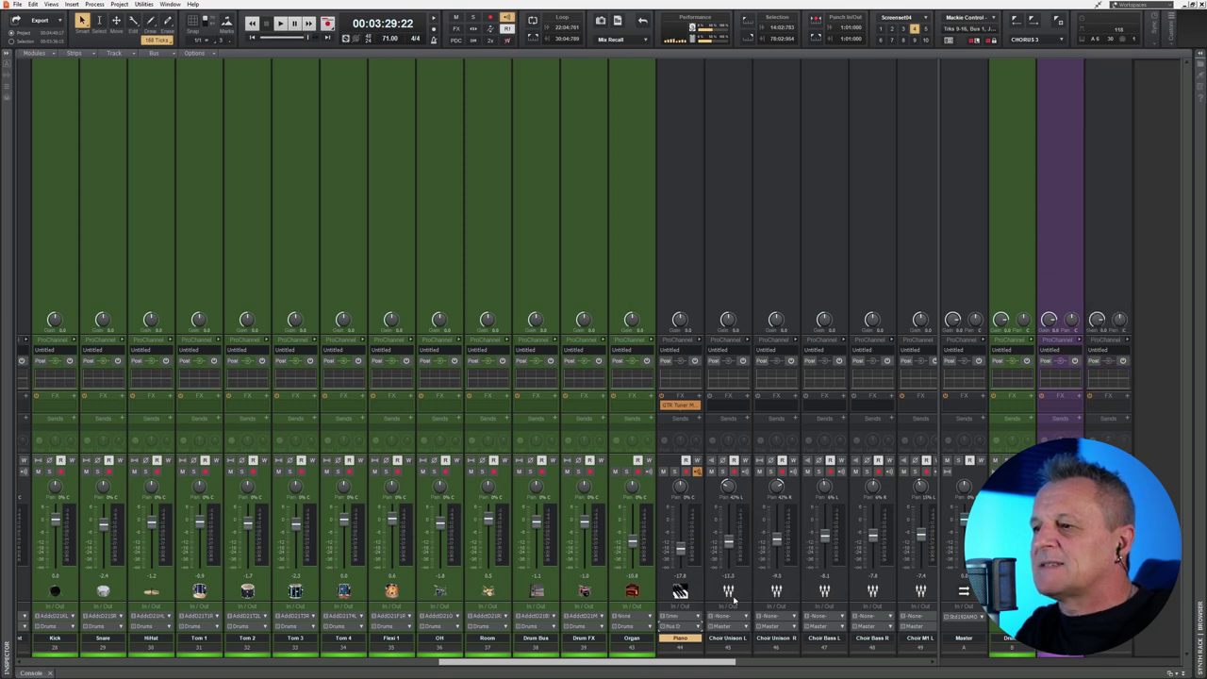
Step: Rename the new bus as Piano and set its colour to teal
click(1127, 641)
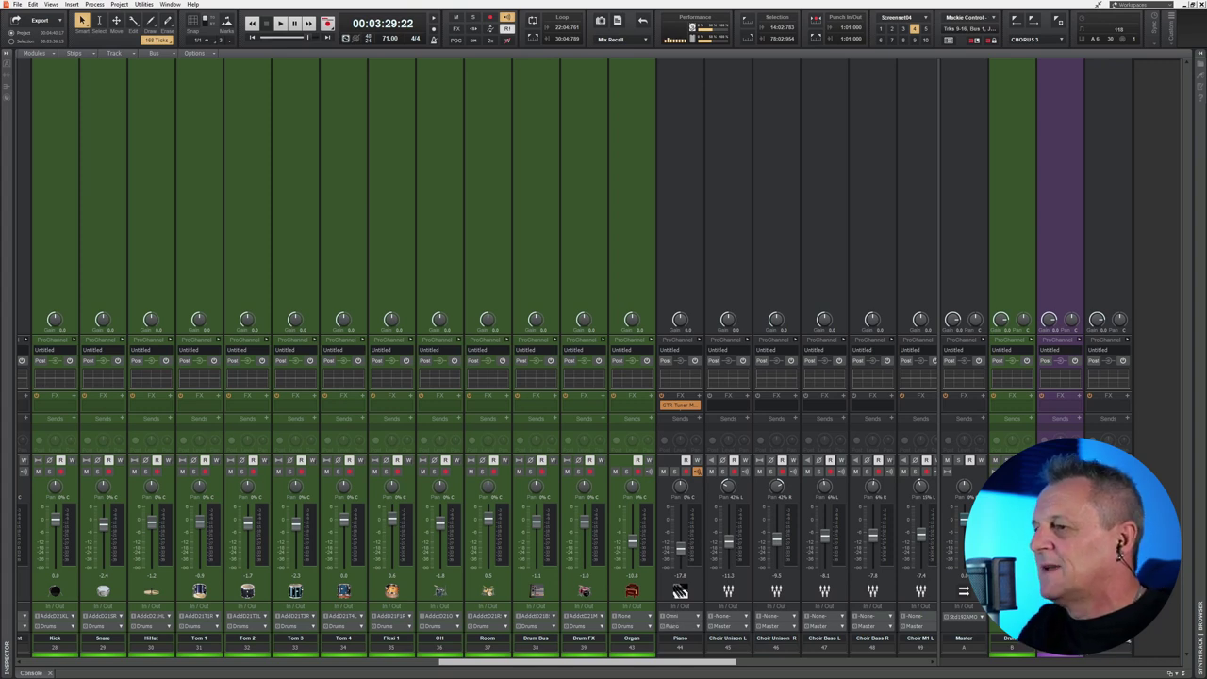
click(1108, 656)
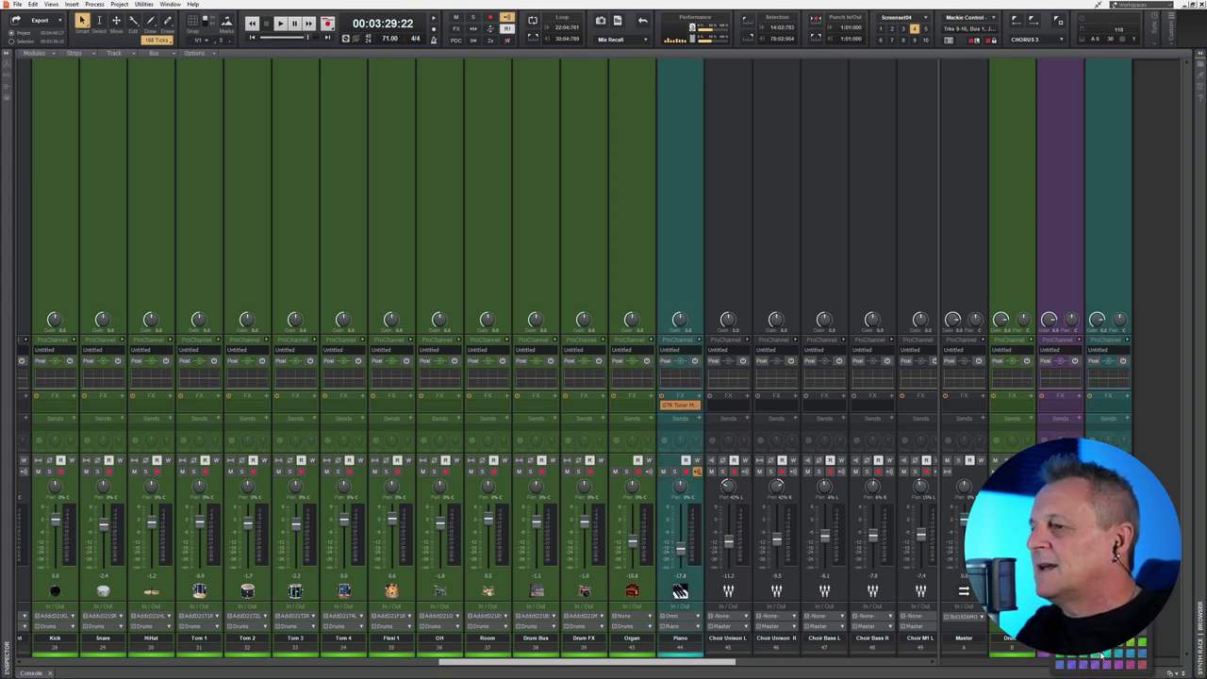
click(1096, 658)
Step: Widen the bus section across the whole Console to view only the buses, and bring the track strips back
drag(695, 668, 712, 667)
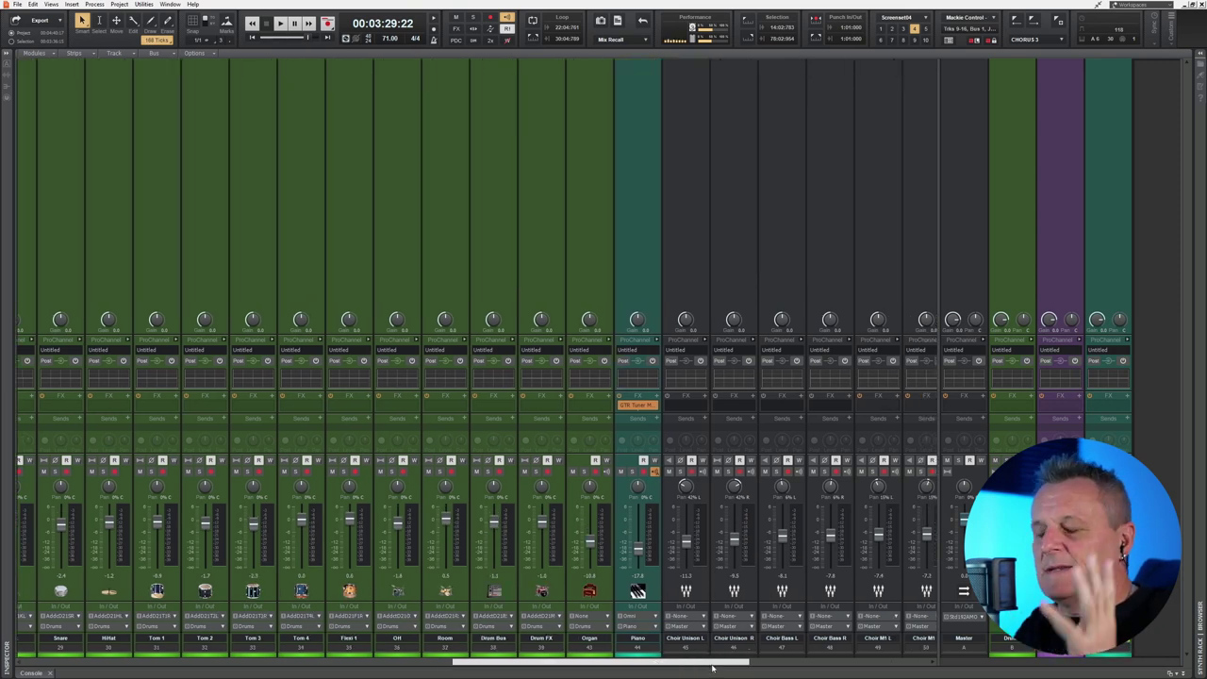
drag(711, 667, 762, 663)
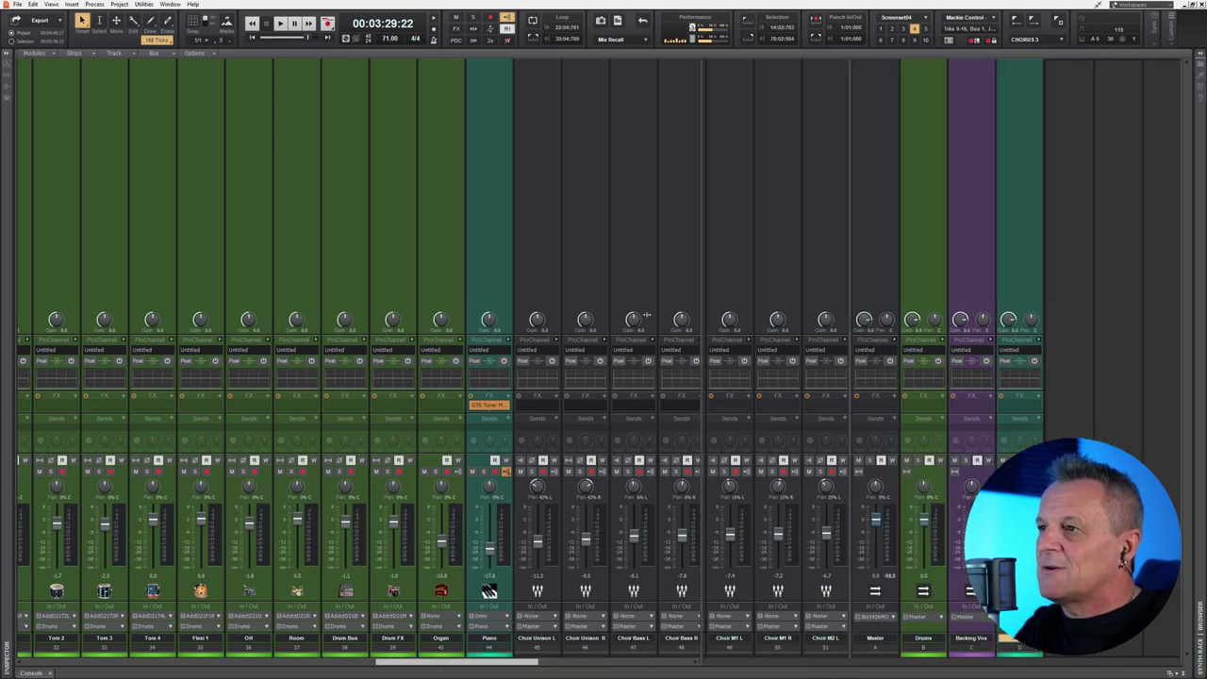
drag(645, 316, 24, 331)
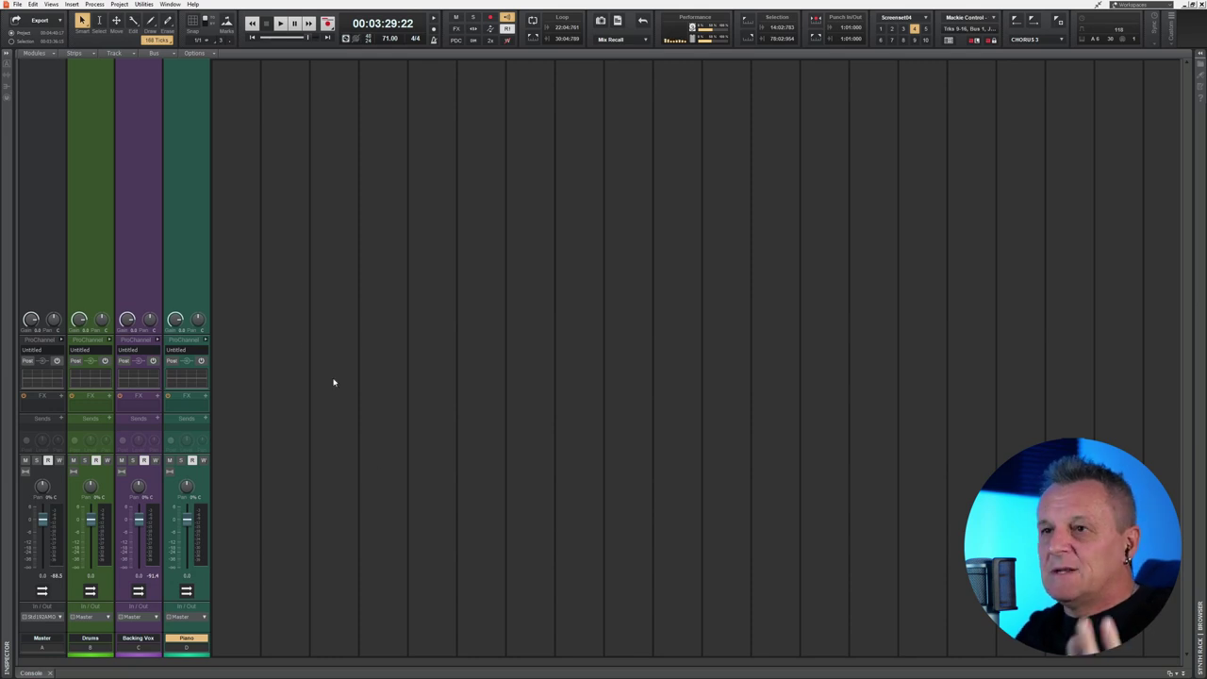
click(18, 428)
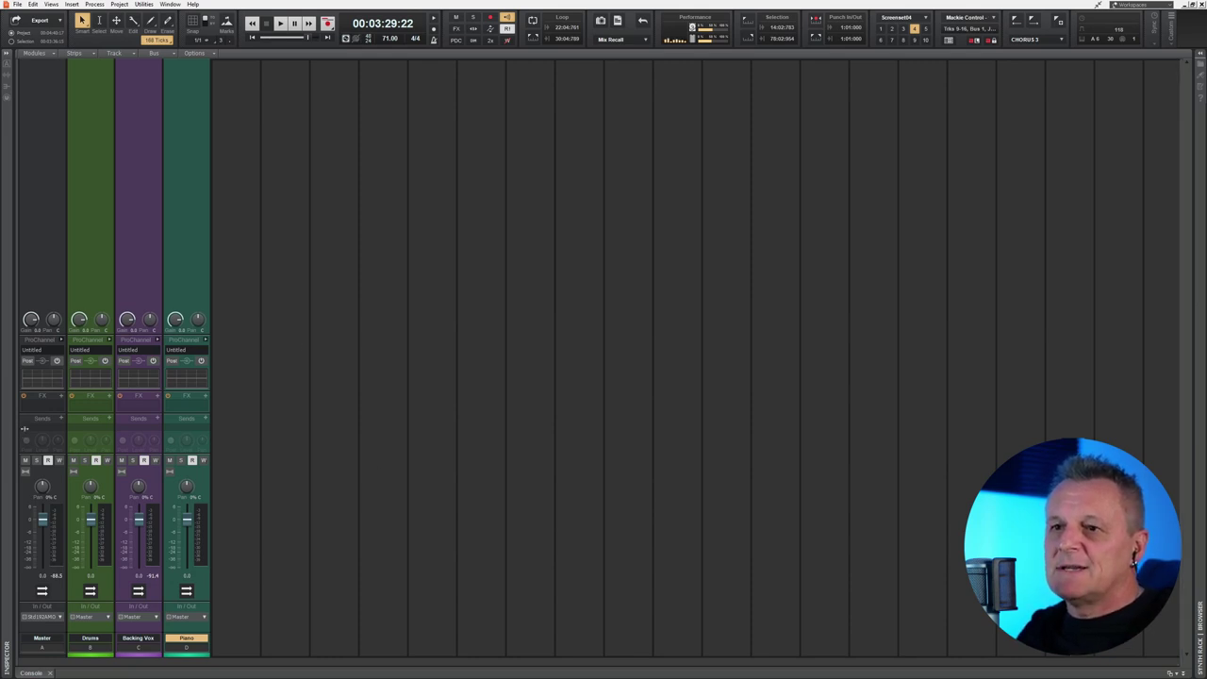
drag(850, 397, 875, 408)
Step: Select all tracks from Vox Verse through Tambourine and pull their volume faders down together to -INF
drag(516, 669, 26, 663)
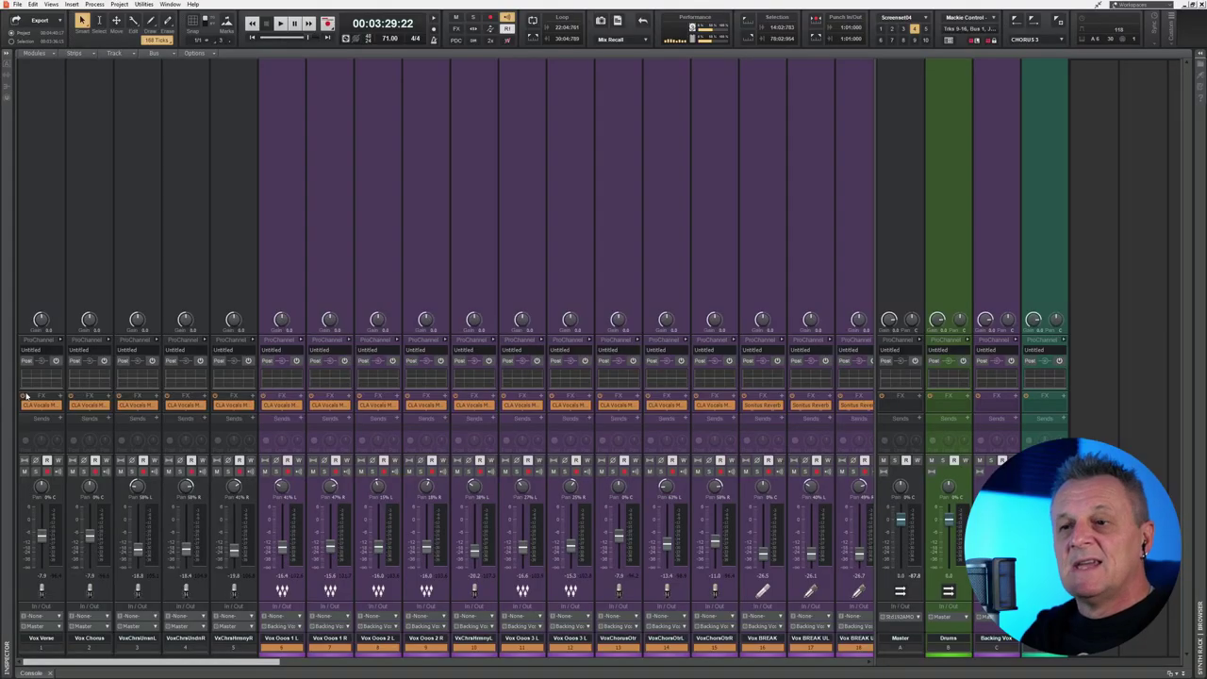
click(44, 646)
drag(253, 663, 872, 657)
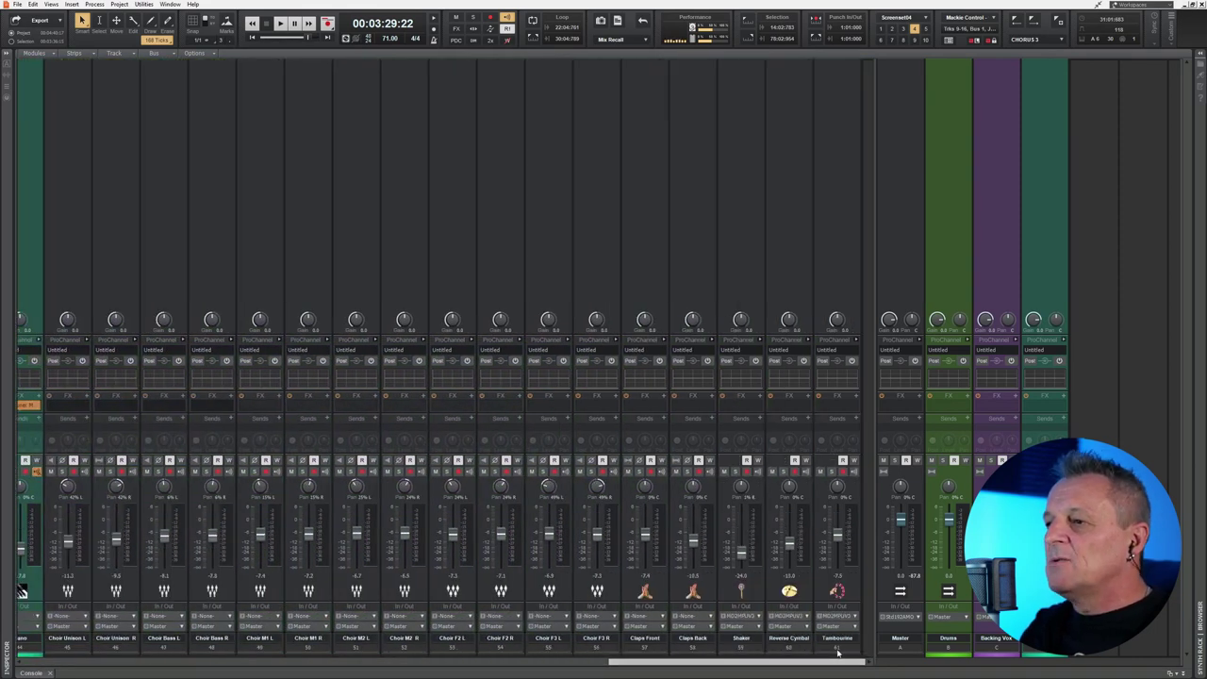
click(836, 639)
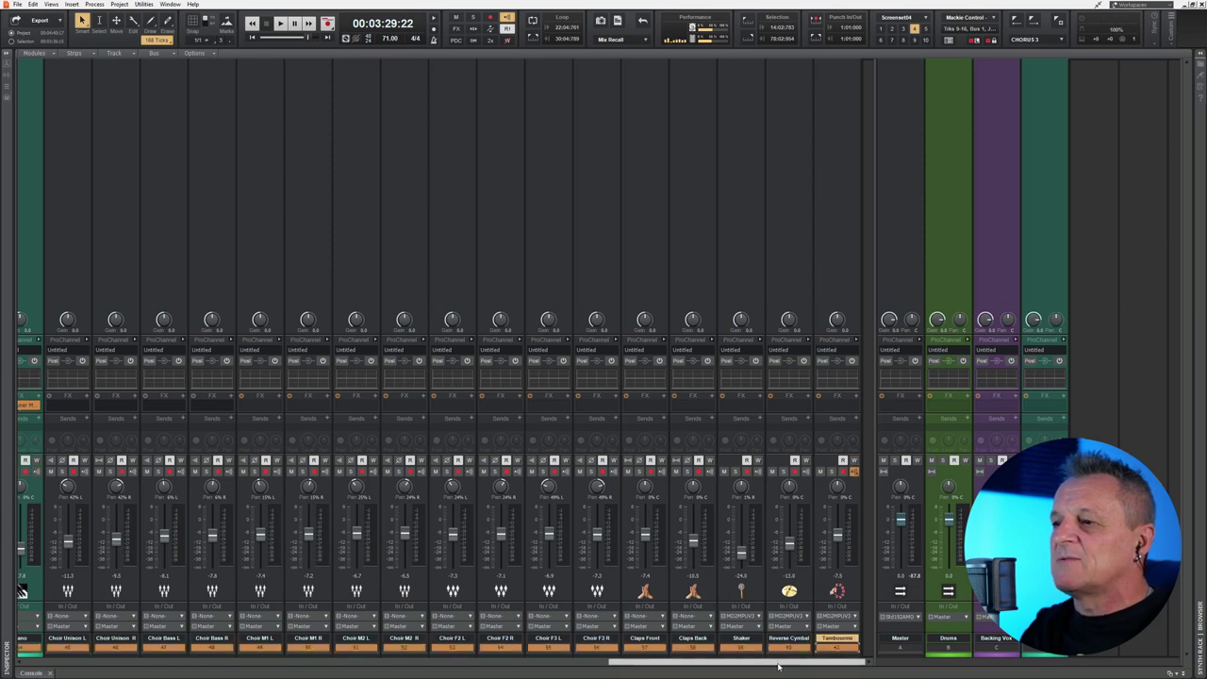
drag(769, 664, 178, 661)
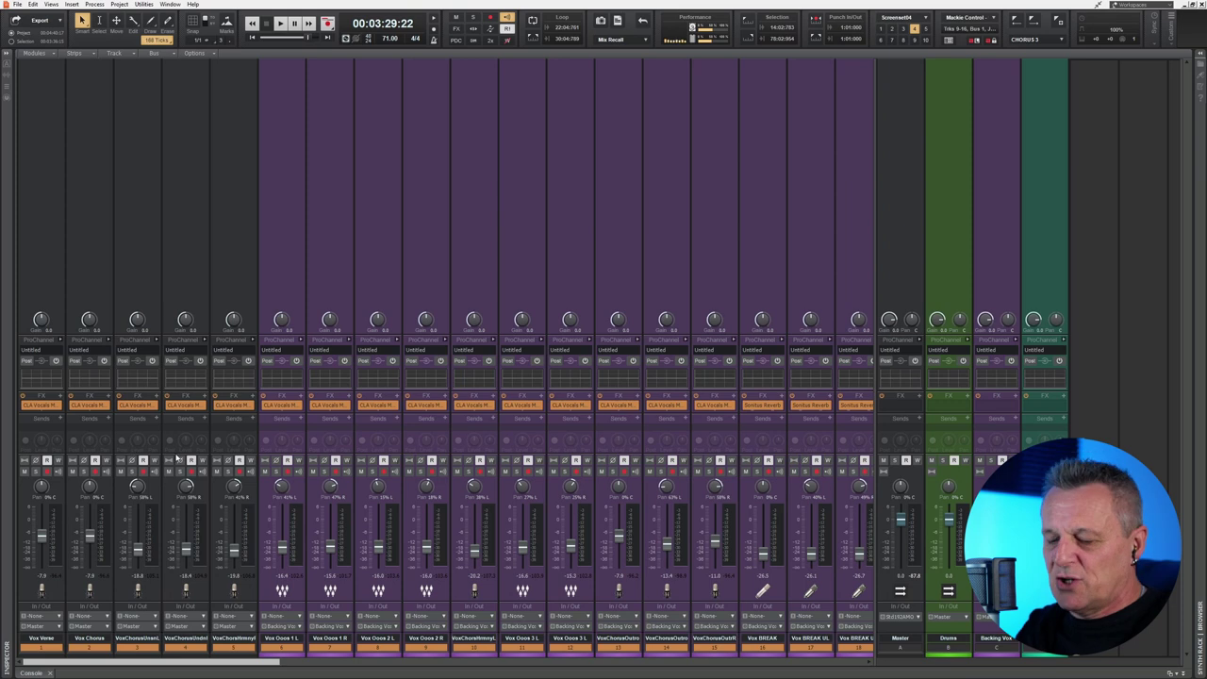
mouse_move(42, 537)
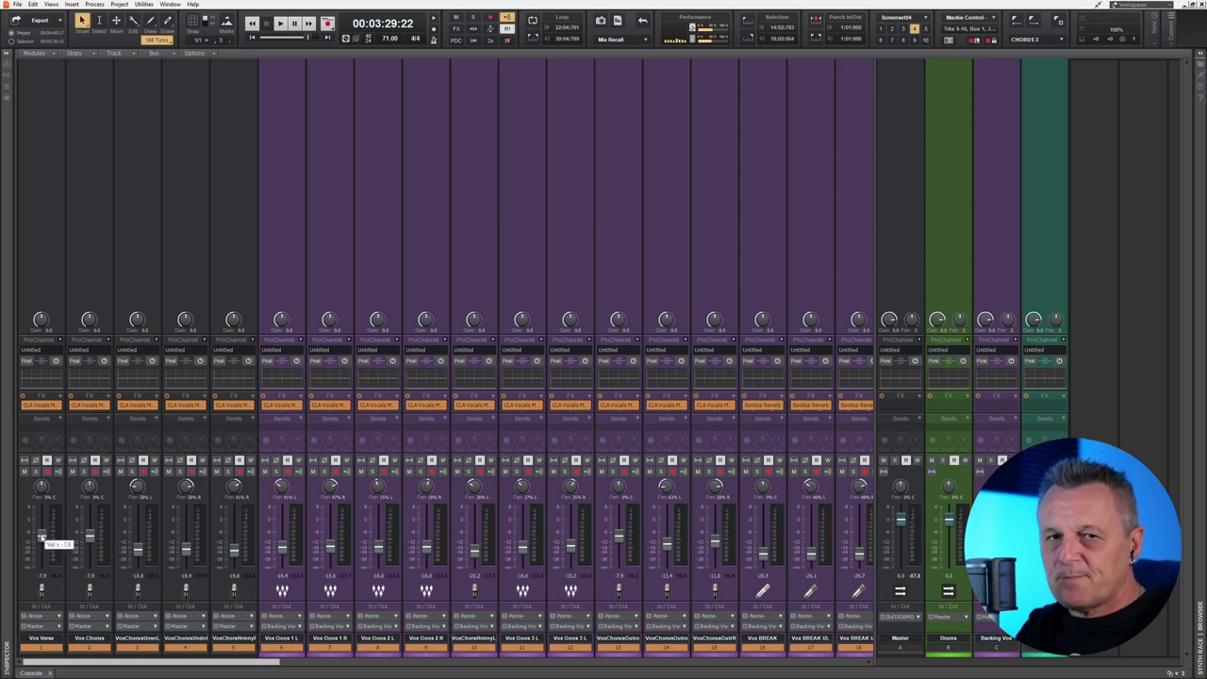
drag(42, 537, 41, 572)
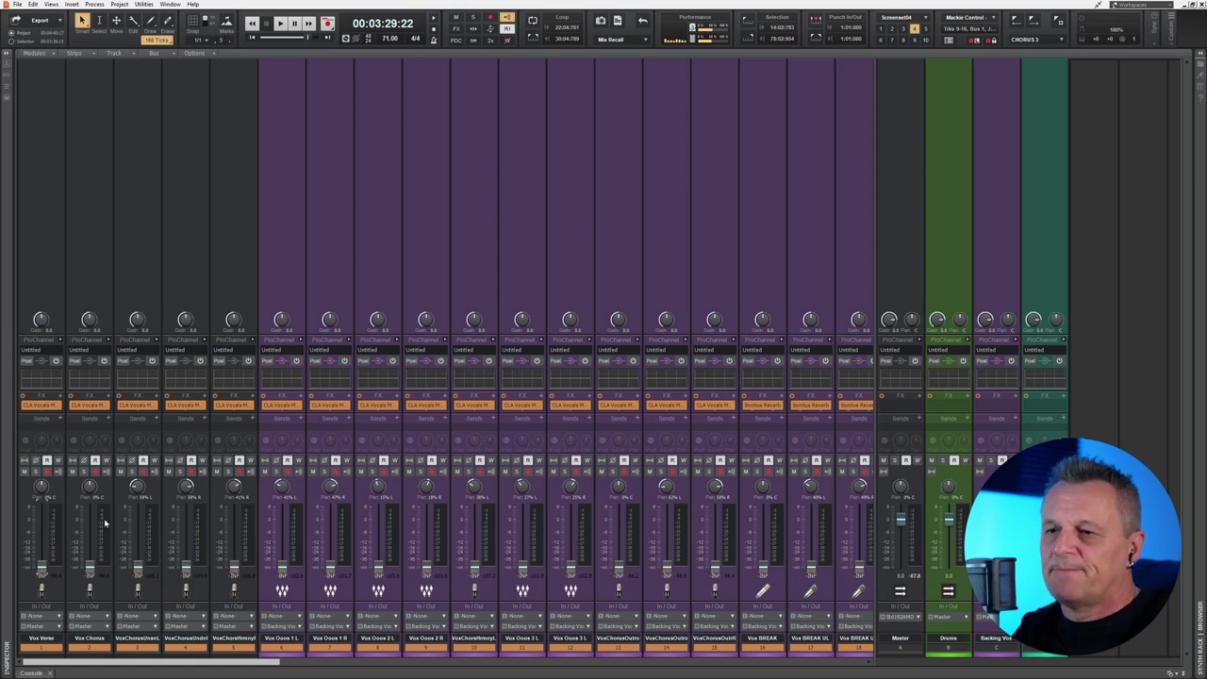
Step: Reset the volume faders of all selected tracks together to 0.0 dB
mouse_move(41, 571)
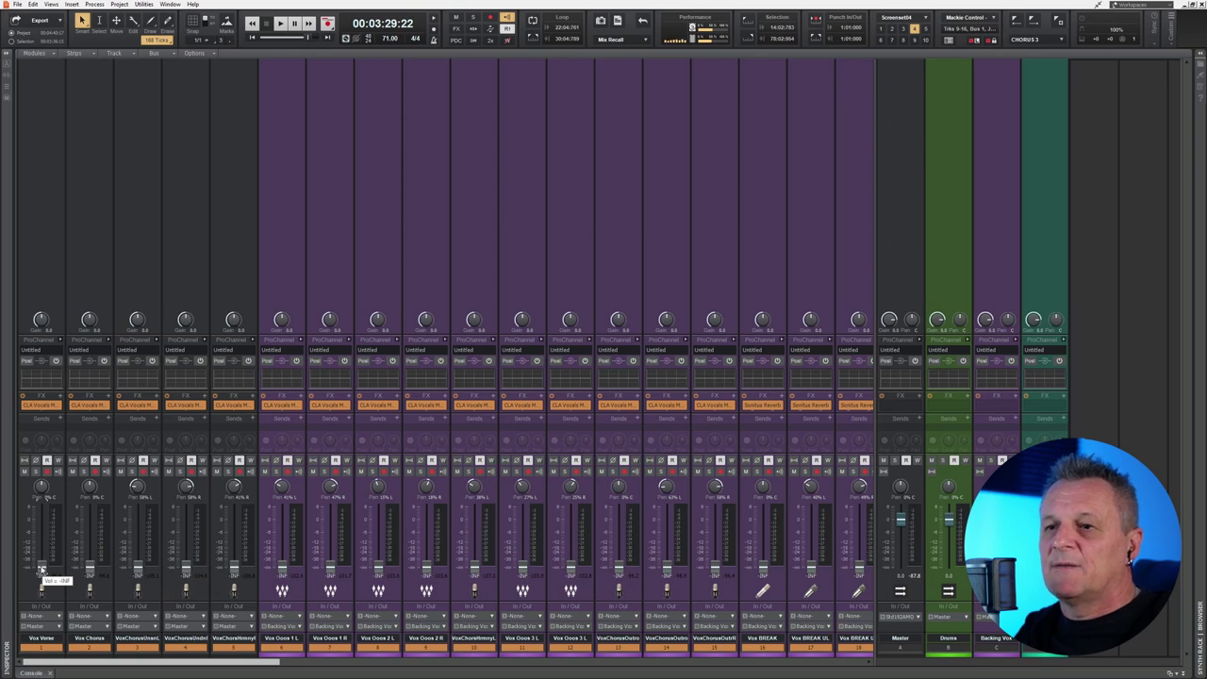
double_click(42, 571)
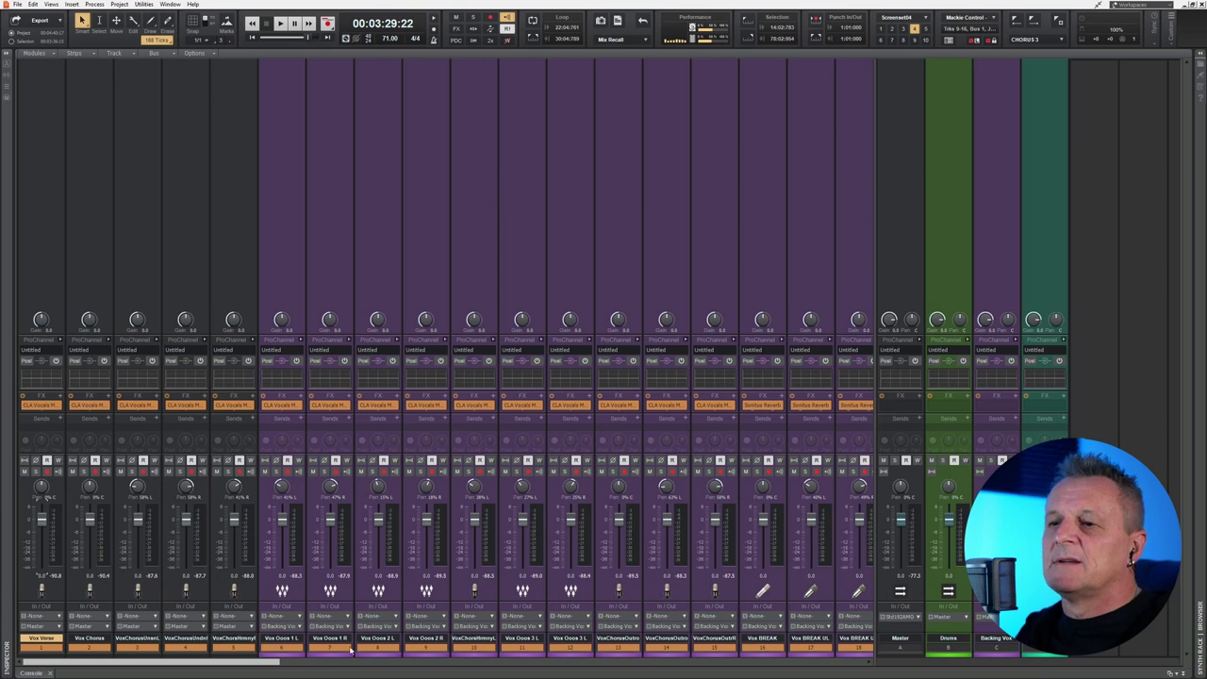
mouse_move(273, 663)
mouse_down()
mouse_move(344, 667)
mouse_move(276, 666)
mouse_up()
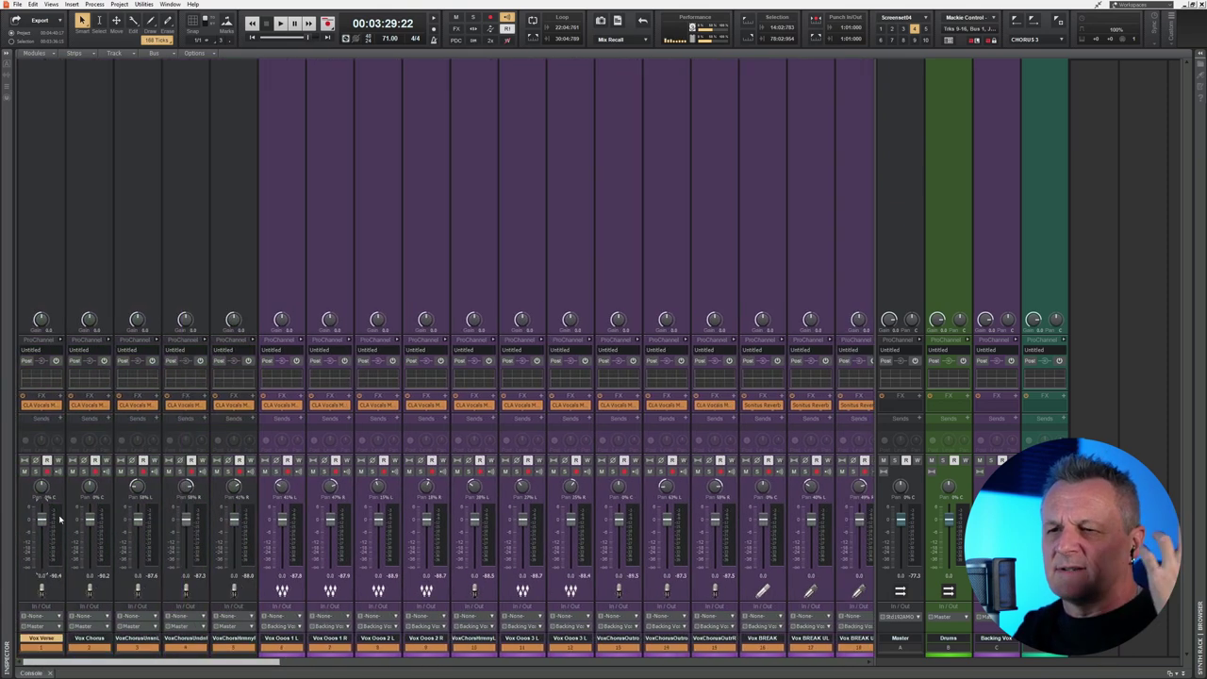
mouse_move(41, 522)
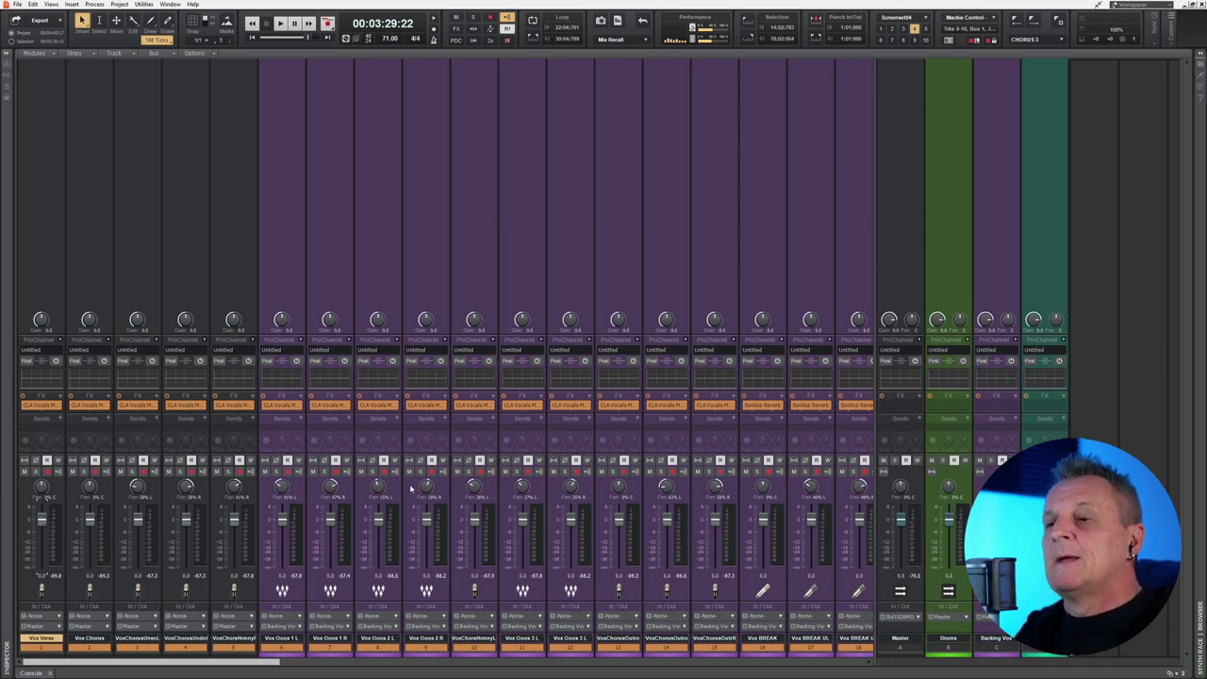
mouse_move(428, 494)
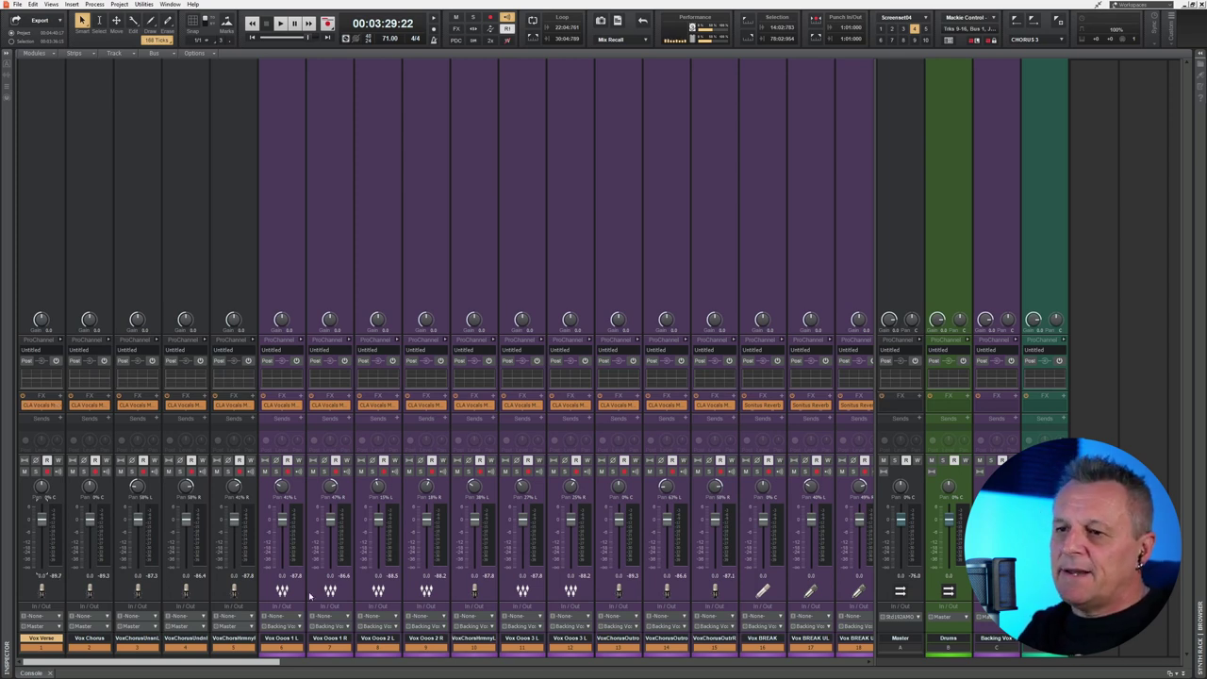
drag(247, 663, 177, 663)
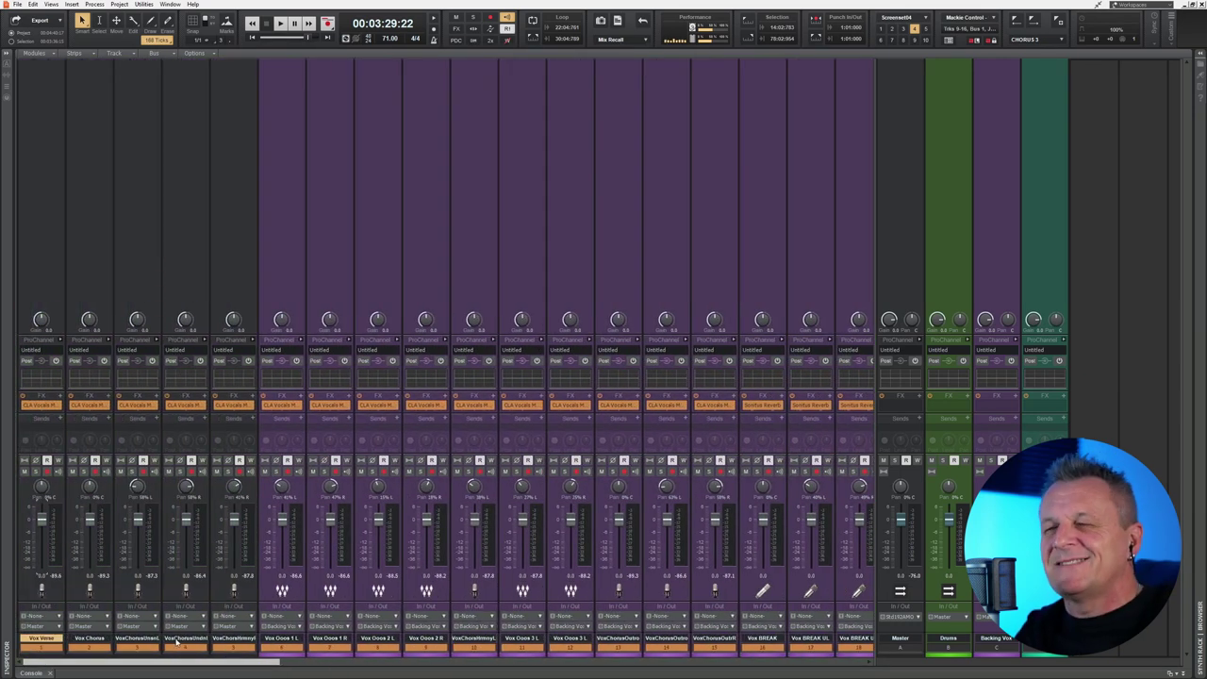
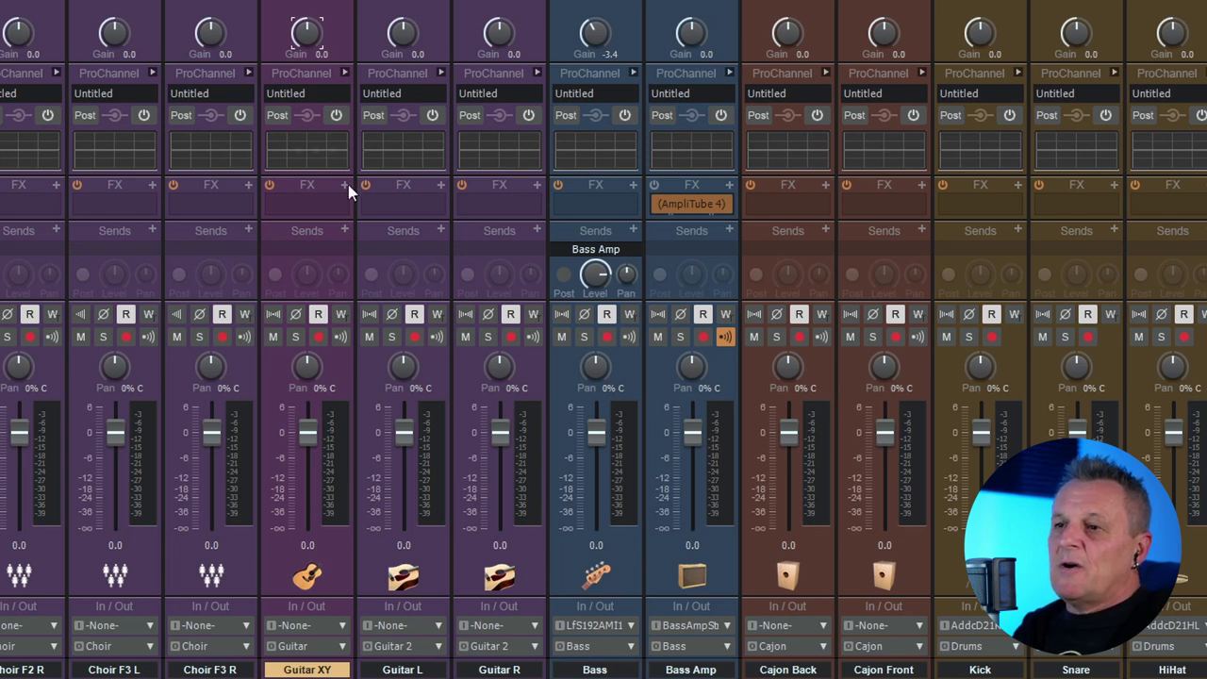
Step: Solo the Guitar XY track and start playback to check its level on the channel meter
mouse_move(309, 435)
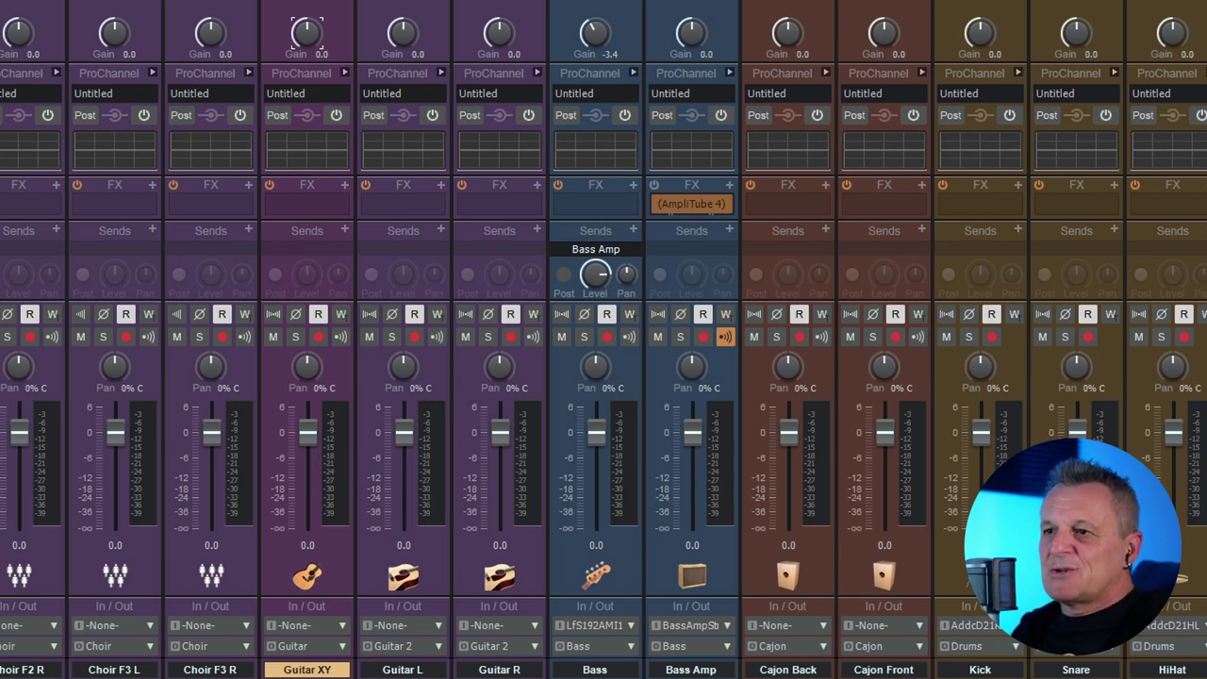
mouse_move(309, 31)
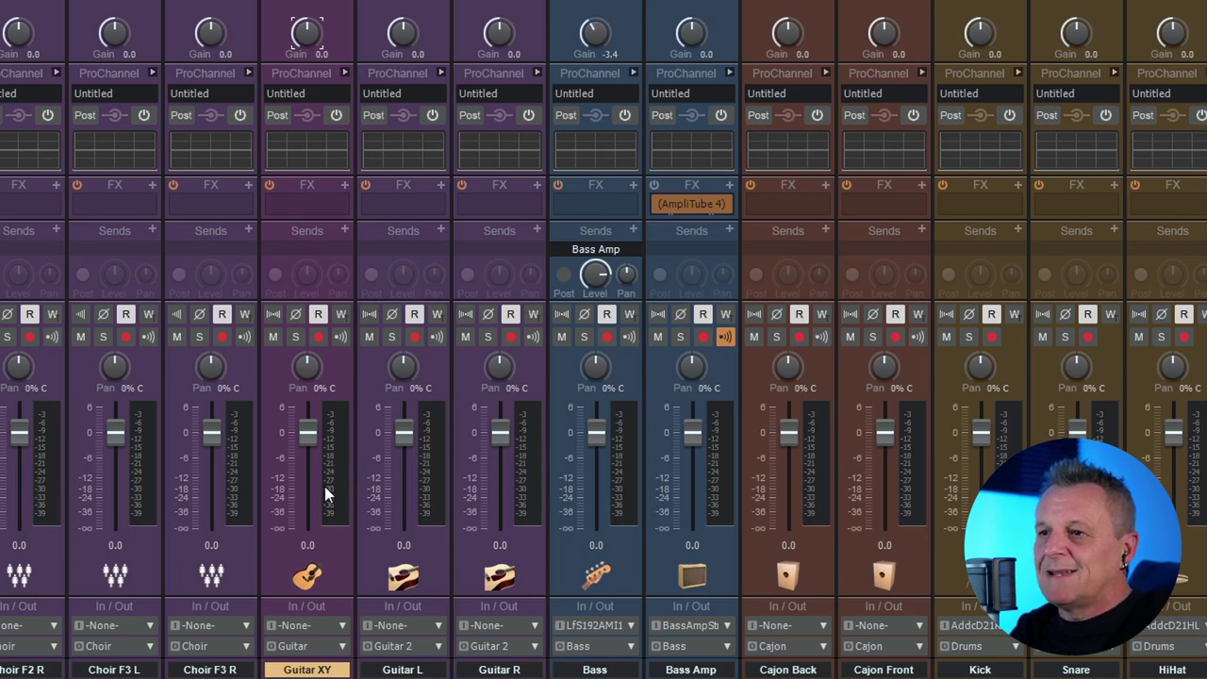
mouse_move(303, 495)
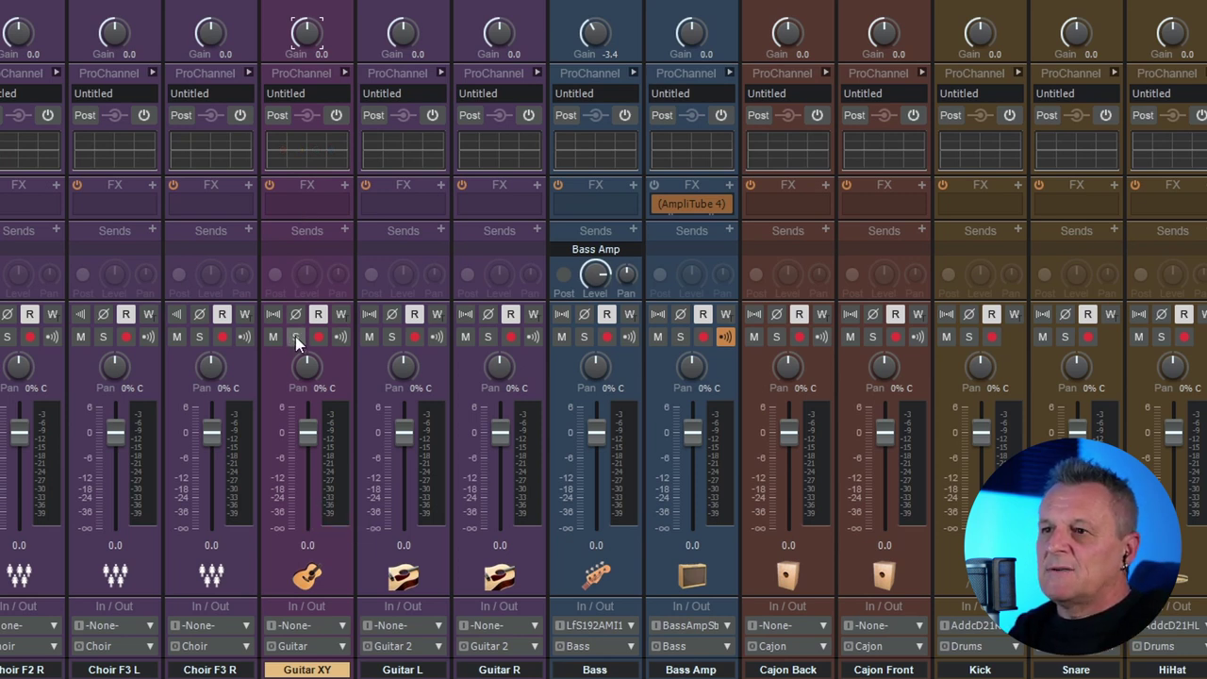
key(space)
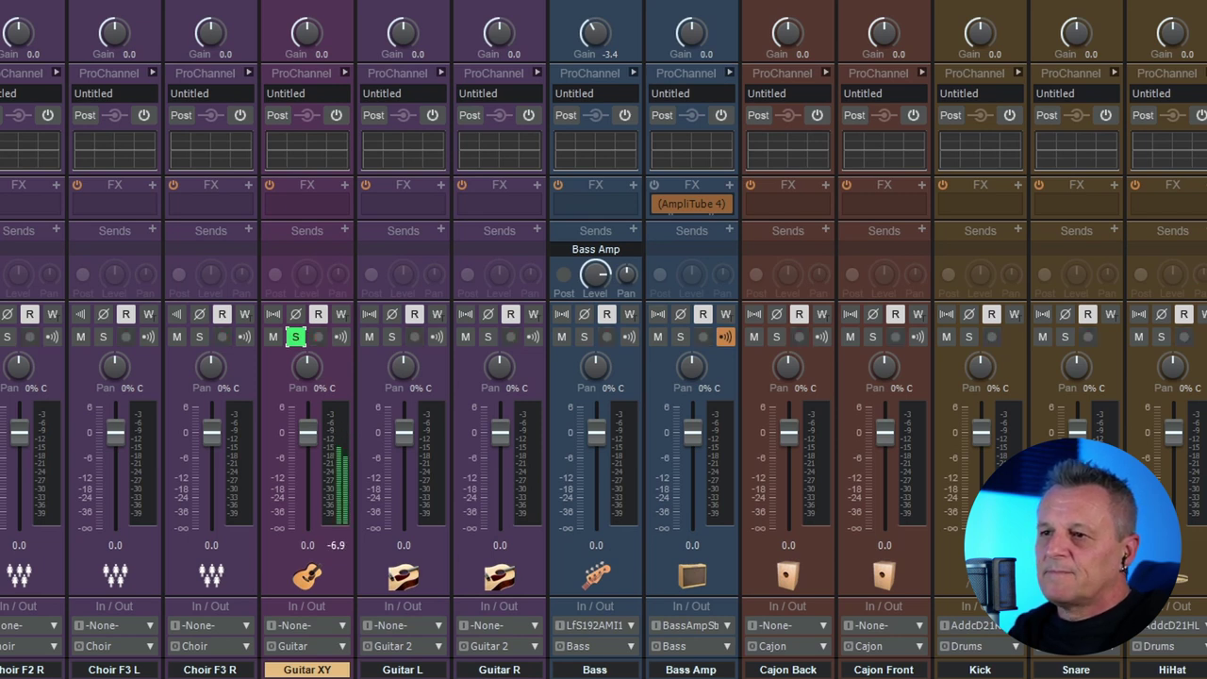
Step: Lower the input gain of the Guitar XY track to -1.0
drag(311, 28, 311, 40)
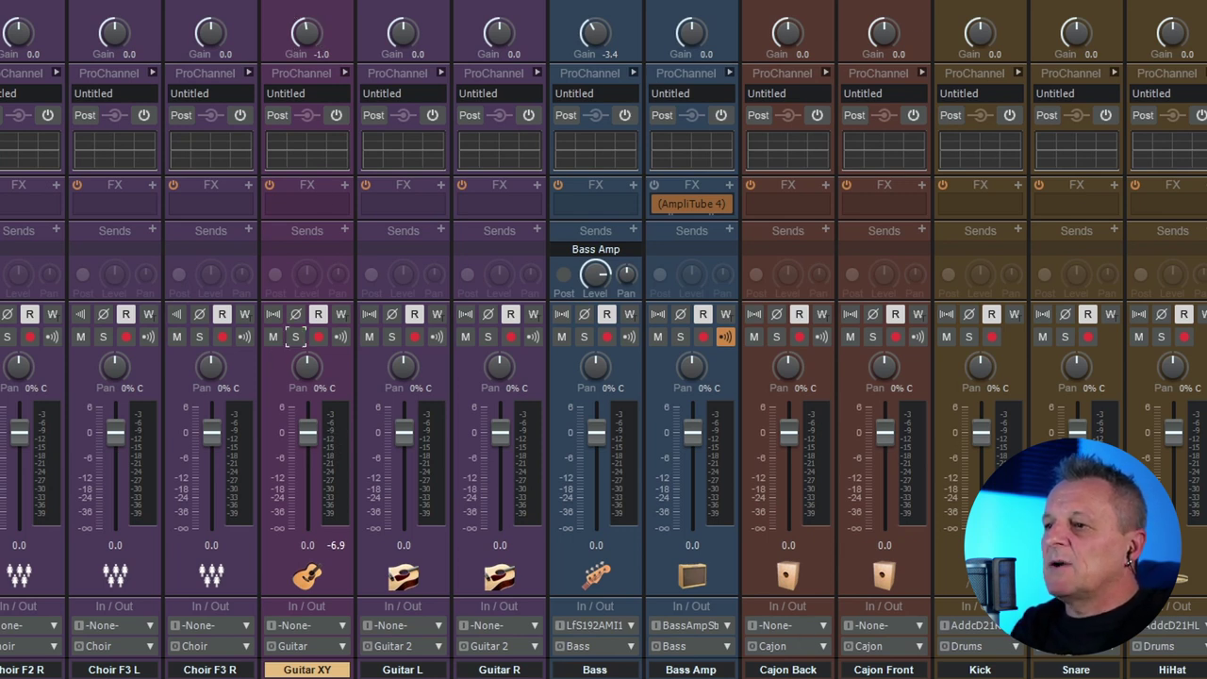
Step: Play the Kick track soloed to check its level and lower its input gain to -6.7
scroll(603, 339, right, 4)
click(624, 33)
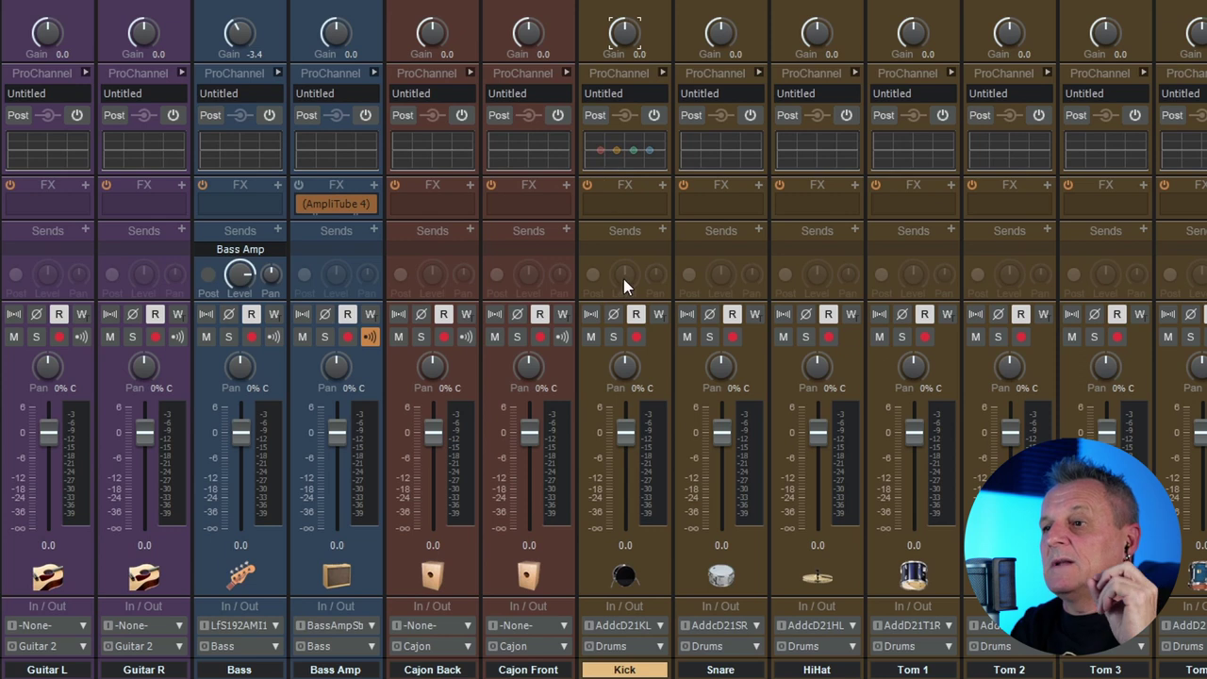
mouse_move(621, 440)
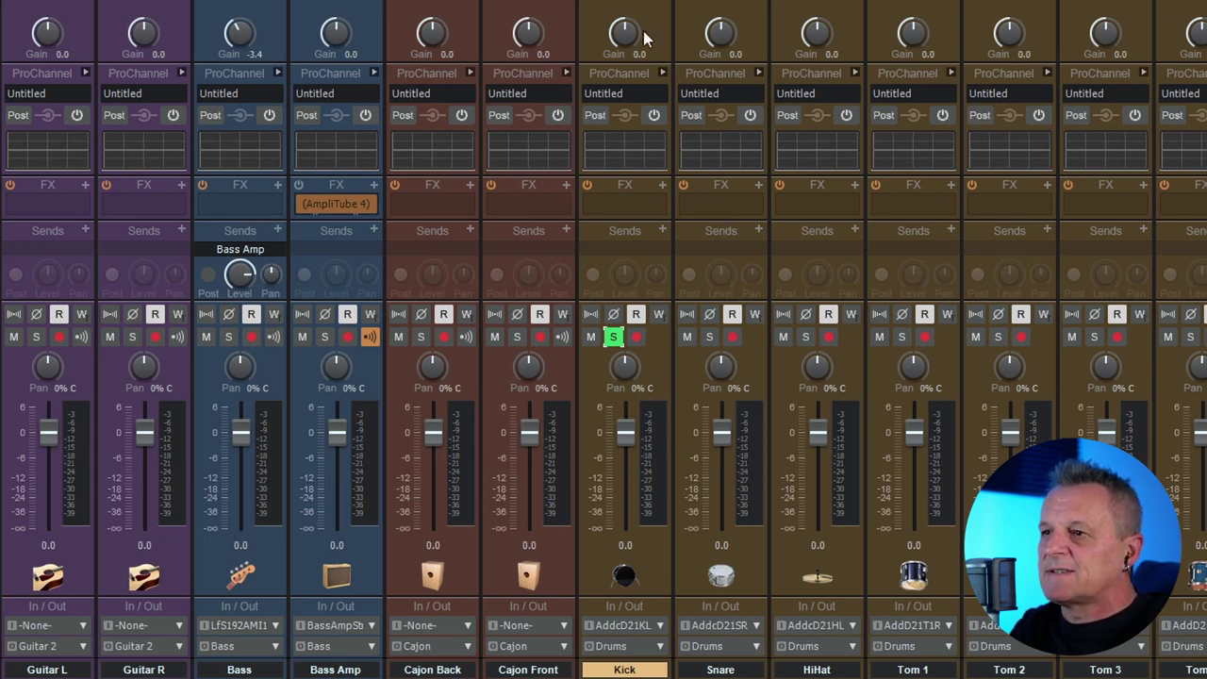
key(space)
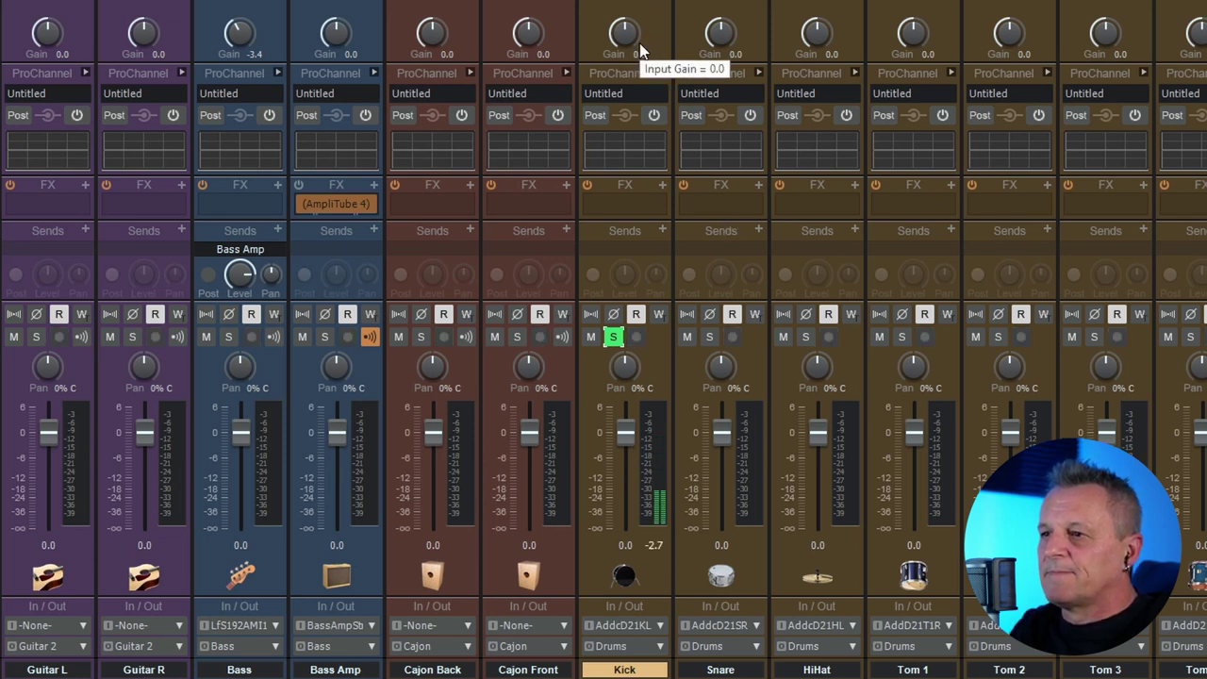
drag(624, 28, 624, 64)
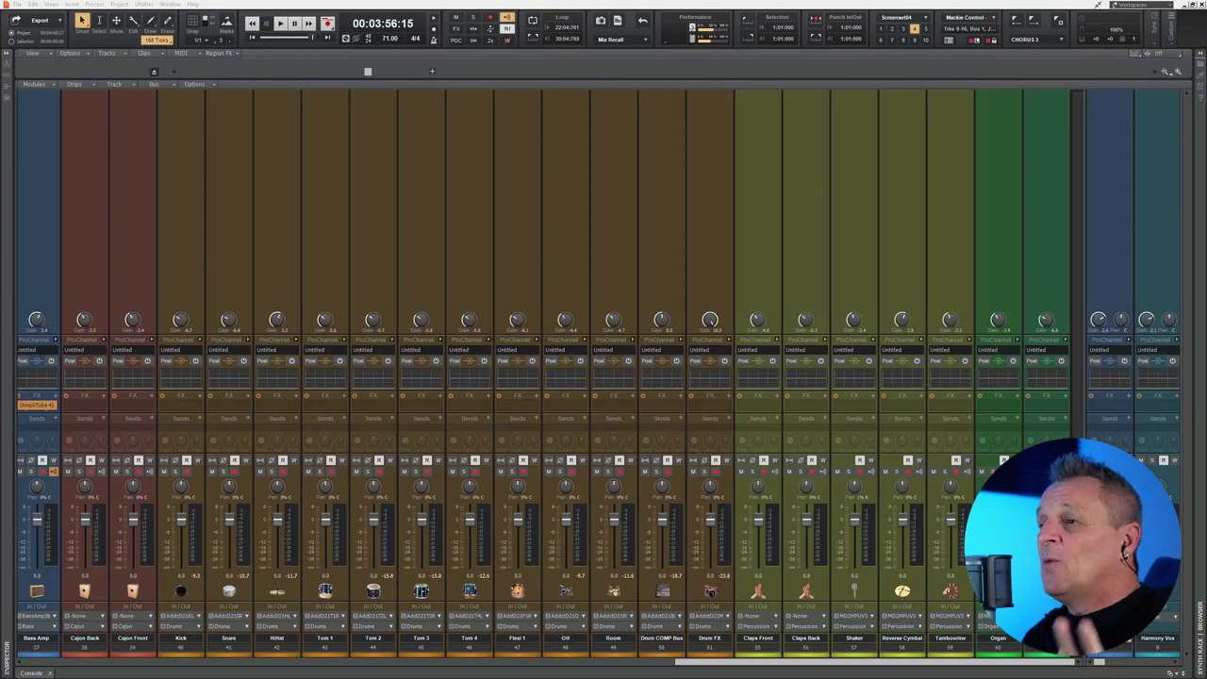
Step: Select all drum tracks from Kick through Drum FX
drag(801, 667, 787, 670)
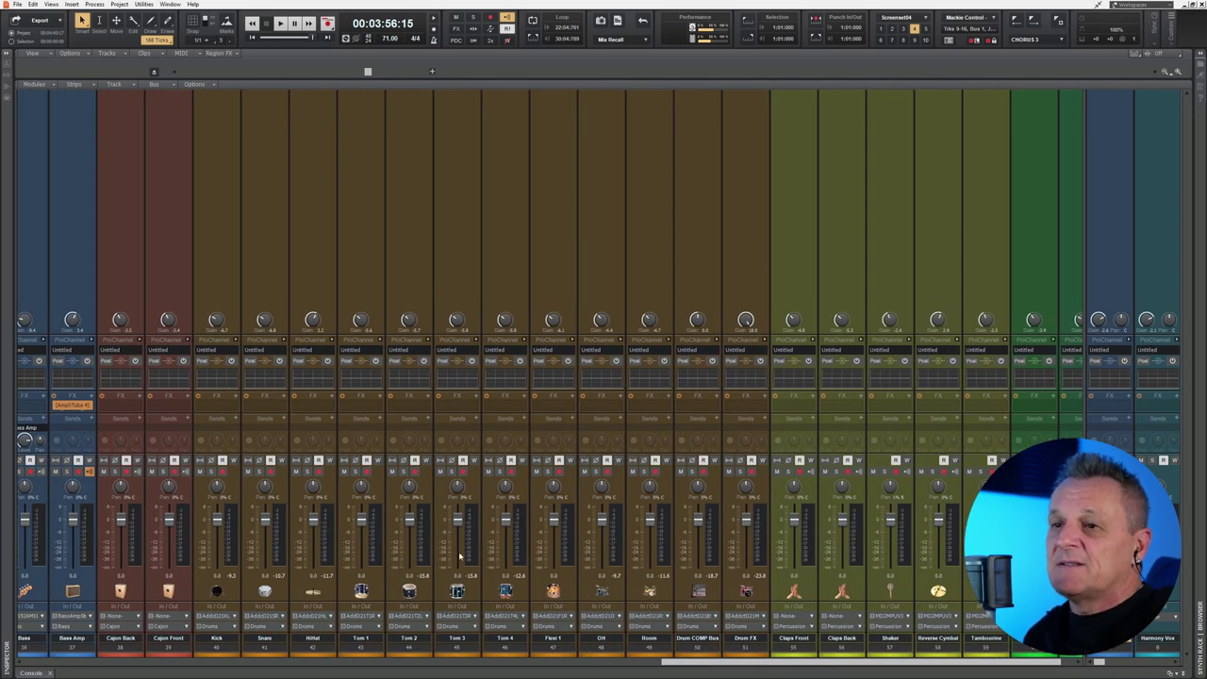
click(221, 641)
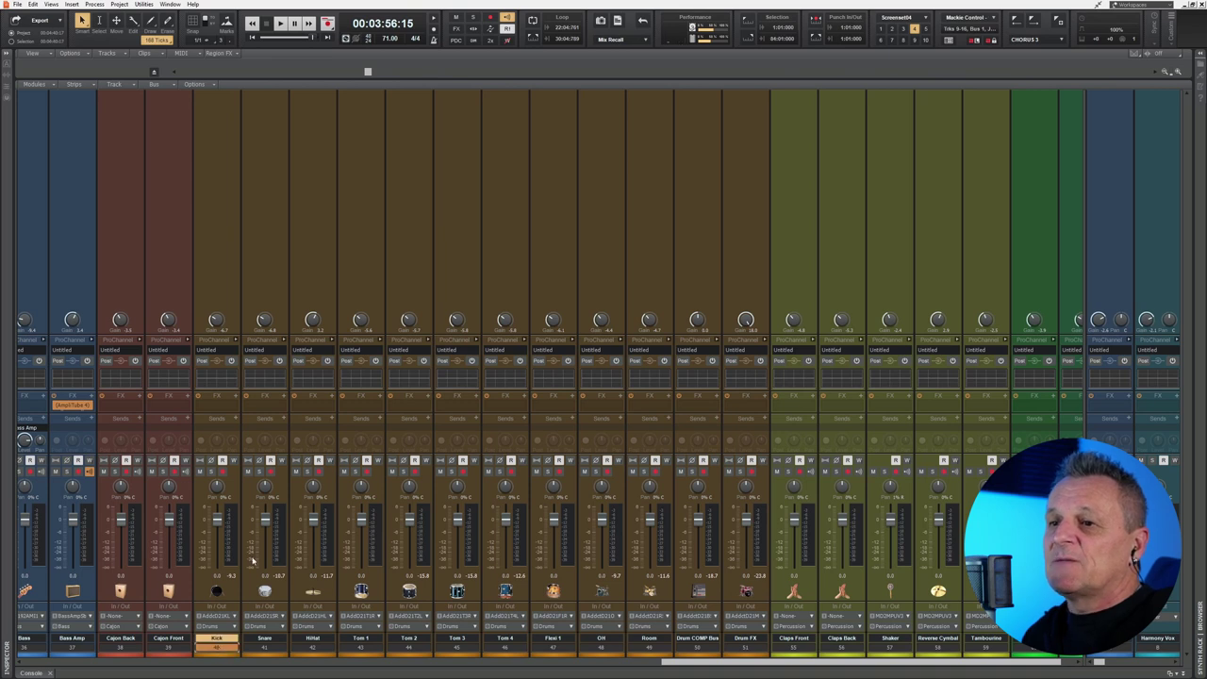
click(744, 641)
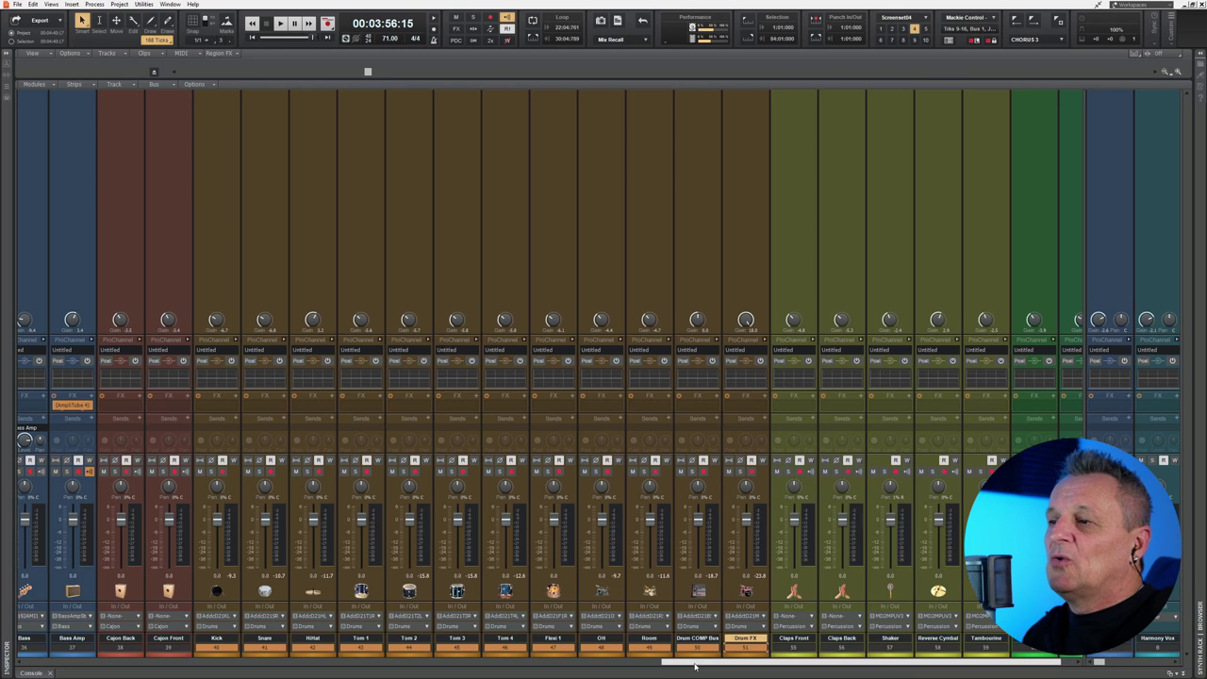
Step: Widen the bus section to show all buses up to Master, and solo the Drums bus
scroll(754, 663, right, 1)
drag(1078, 498, 205, 497)
click(638, 260)
drag(222, 293, 1083, 316)
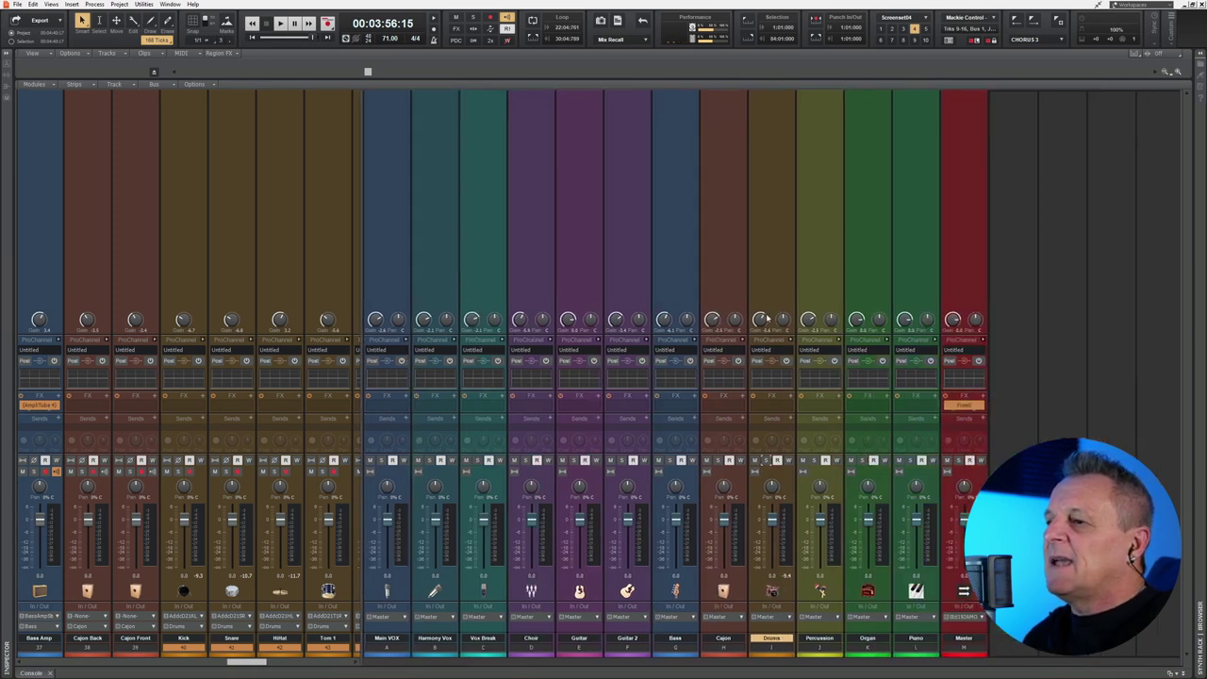
click(765, 461)
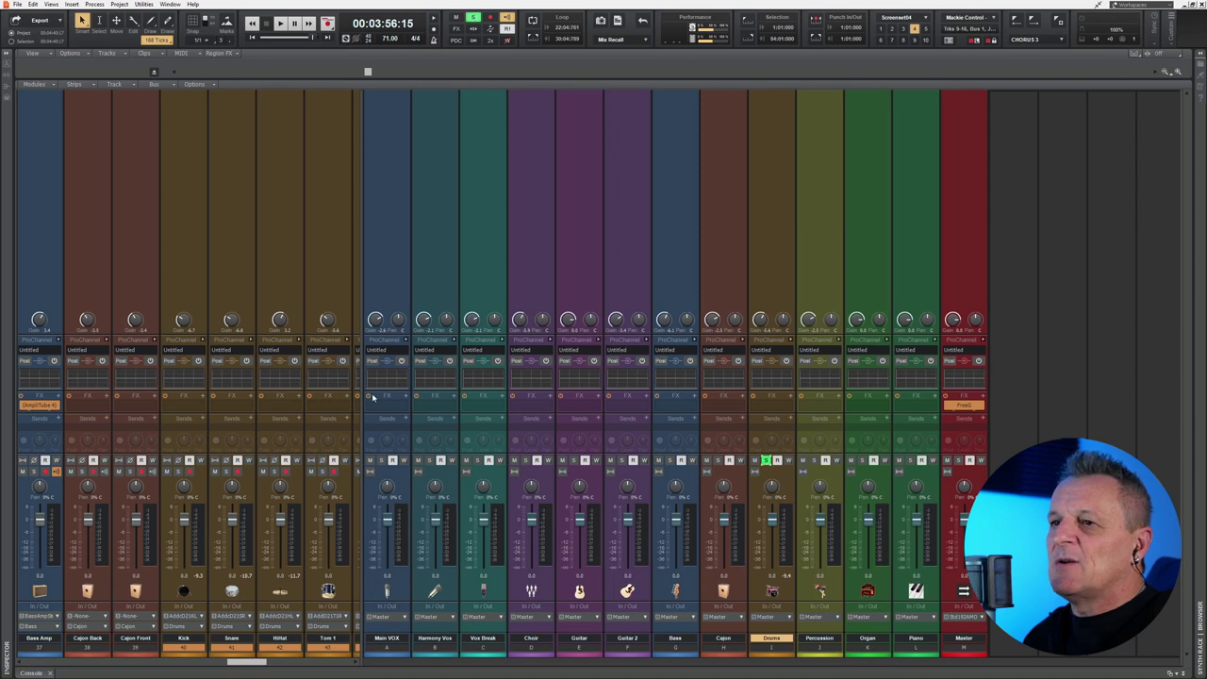
Step: Bring the drum track strips back, play the soloed drums and lower the HiHat volume fader to about -8 dB
drag(363, 402, 1023, 437)
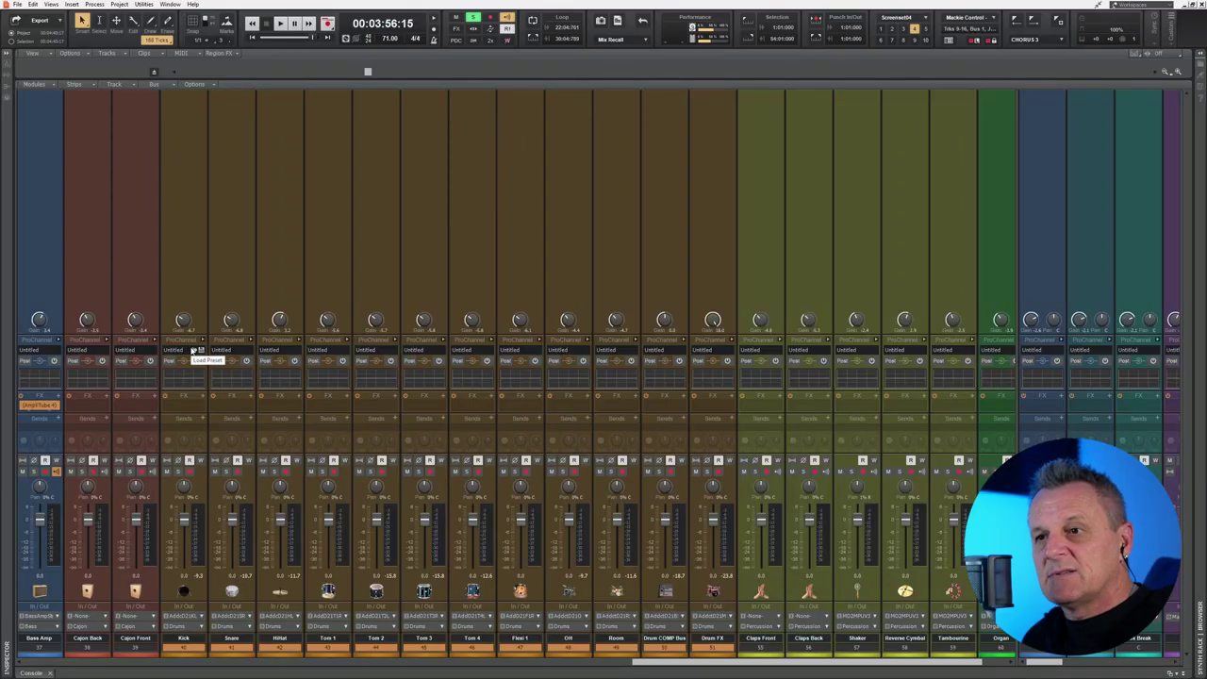
key(space)
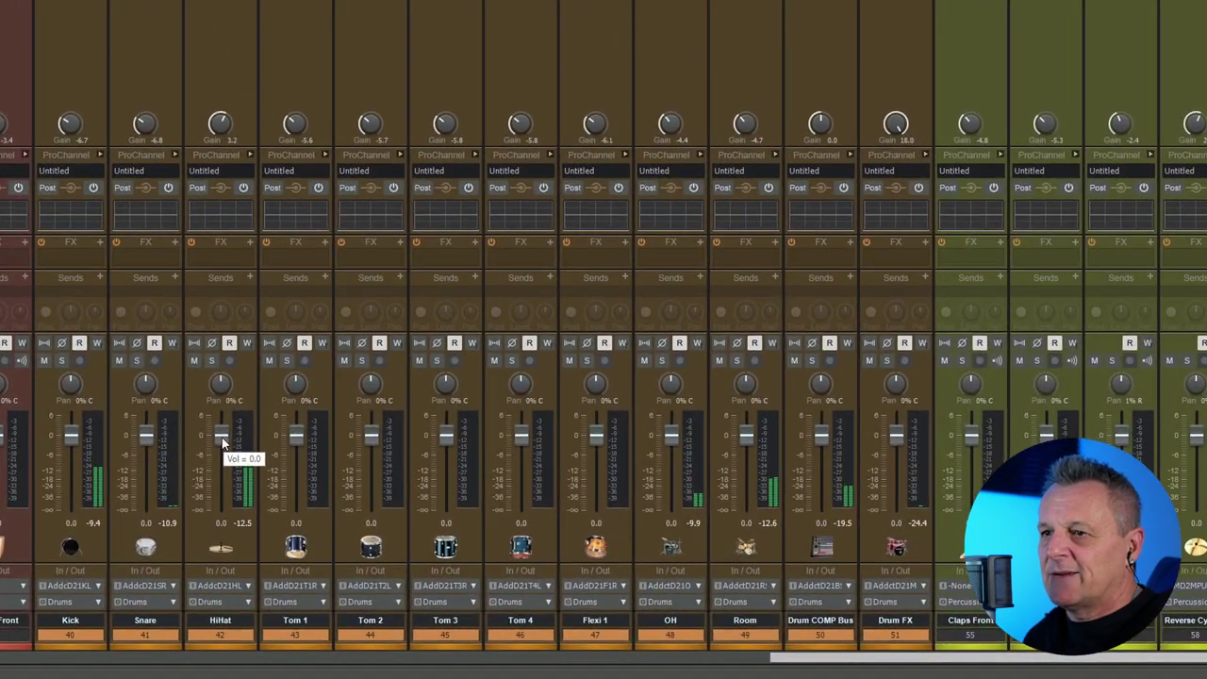
mouse_move(242, 470)
mouse_down()
mouse_move(241, 487)
mouse_move(220, 462)
mouse_up()
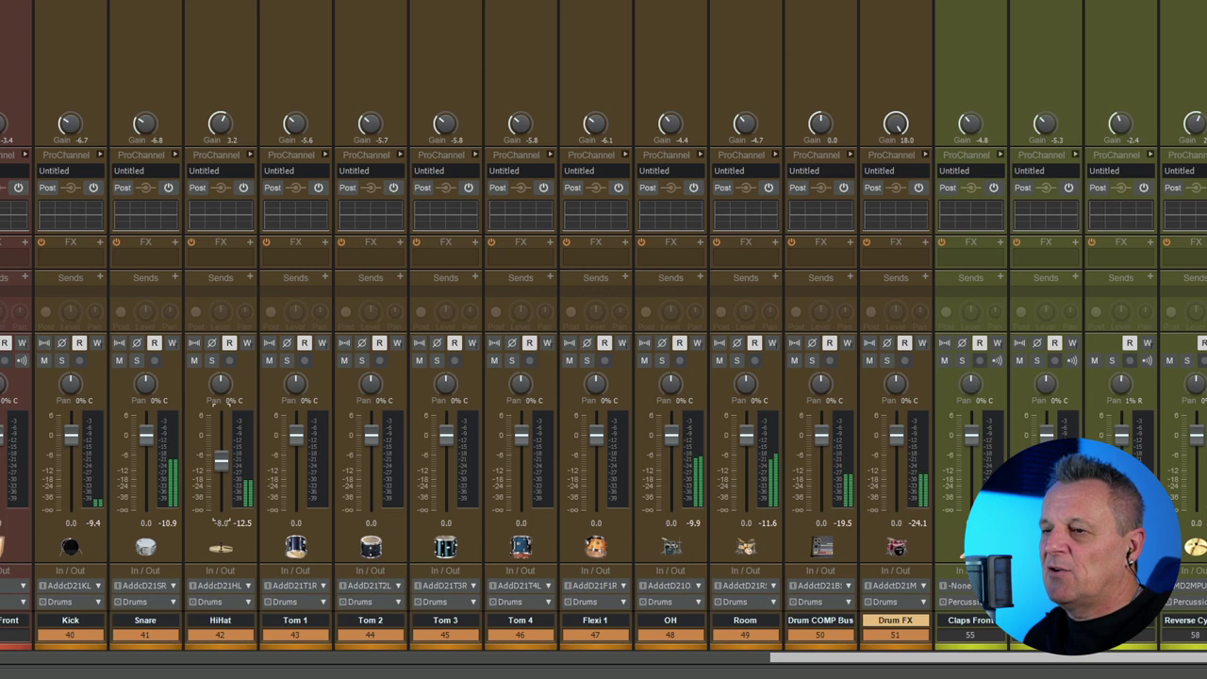
ctrl+click(155, 360)
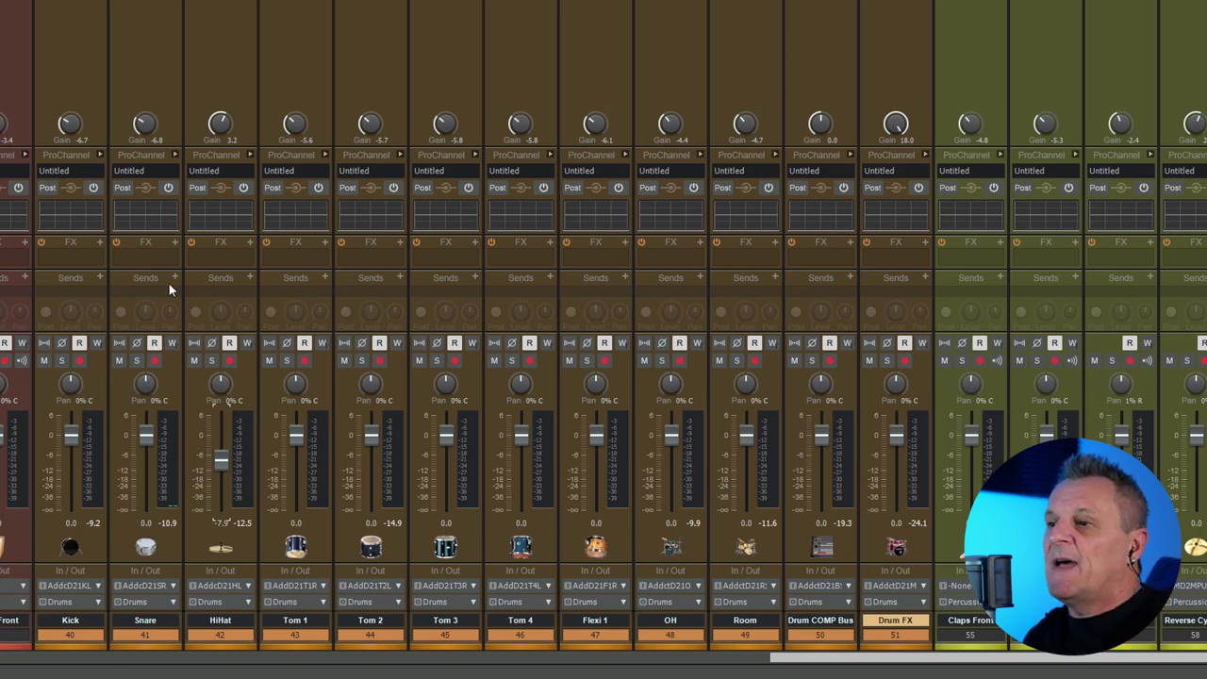
Step: Examine the input gain settings of the Guitar XY, Guitar L and Guitar R tracks
drag(795, 660, 511, 666)
click(371, 1)
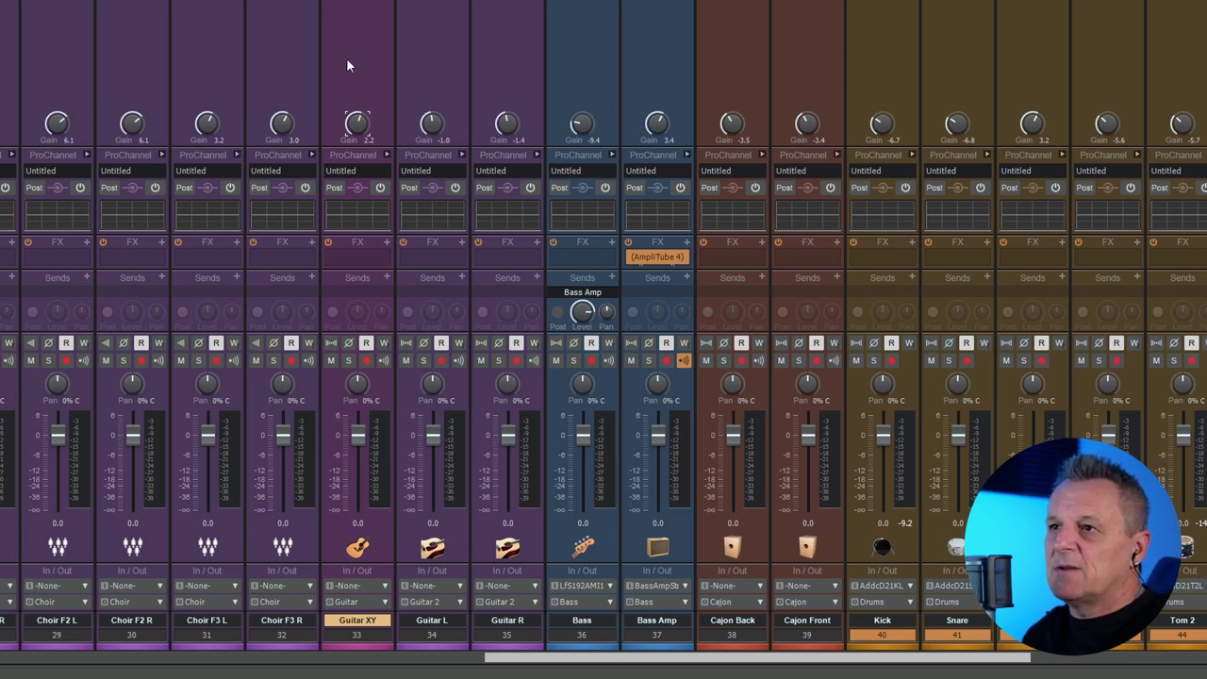
click(427, 620)
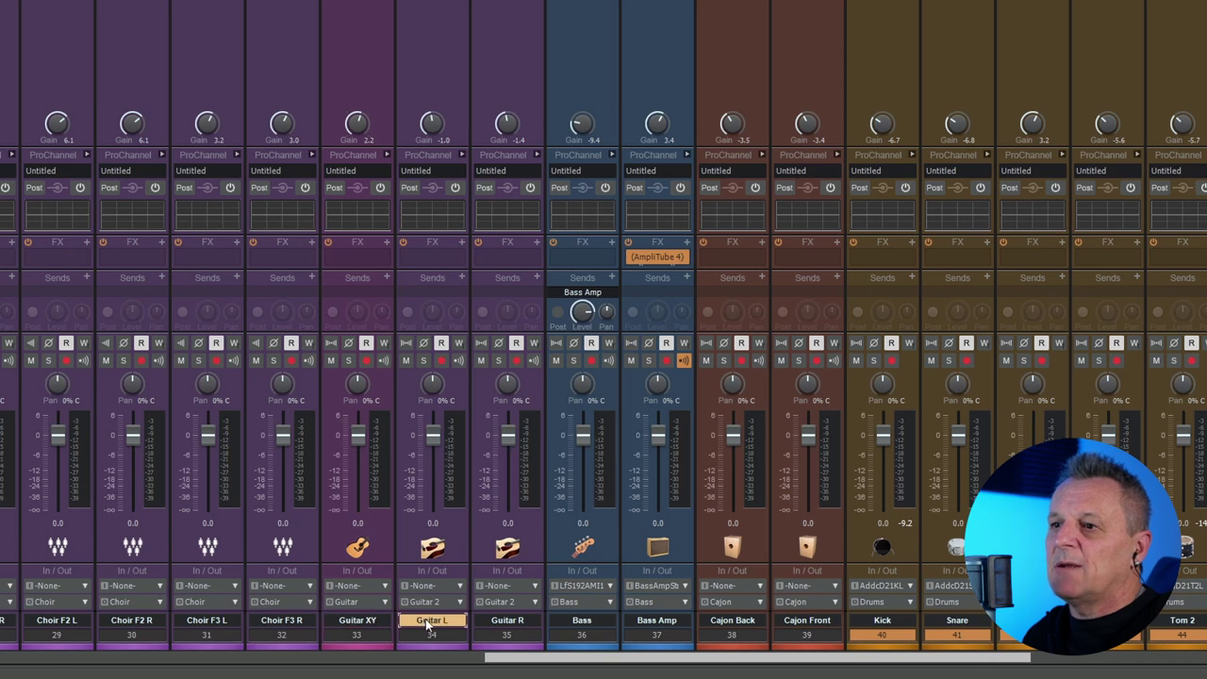
click(514, 623)
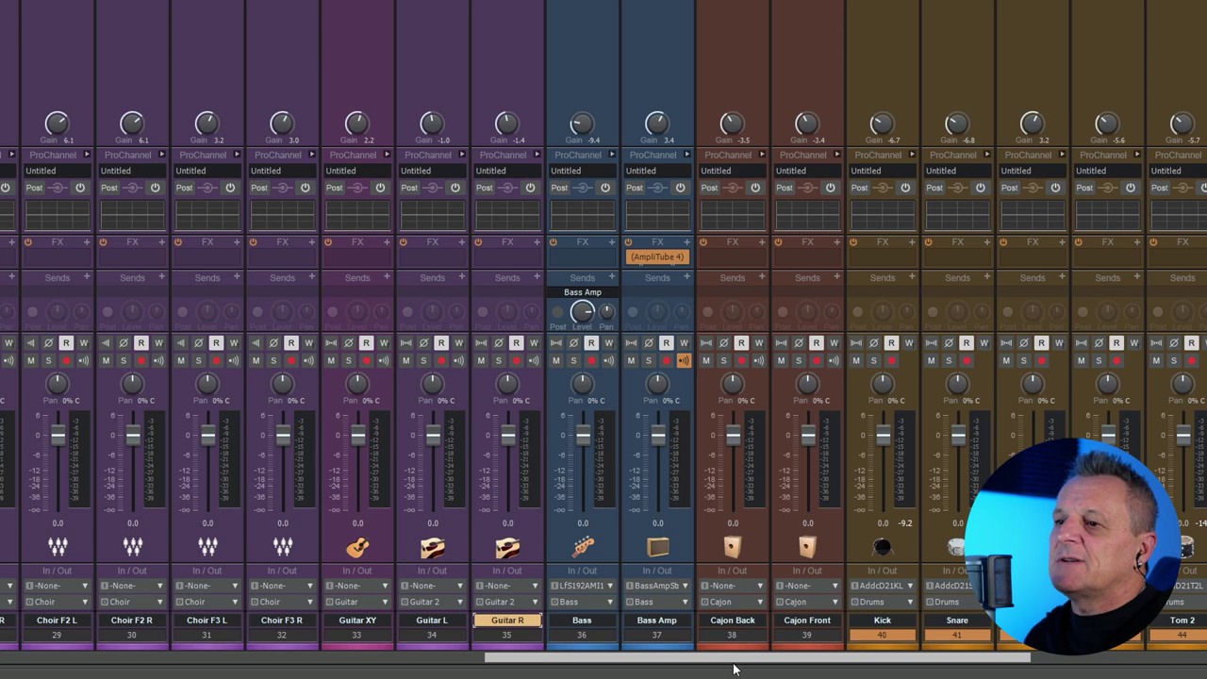
Step: Widen the bus section to show only the buses, and unsolo the Drums bus
drag(717, 660, 953, 665)
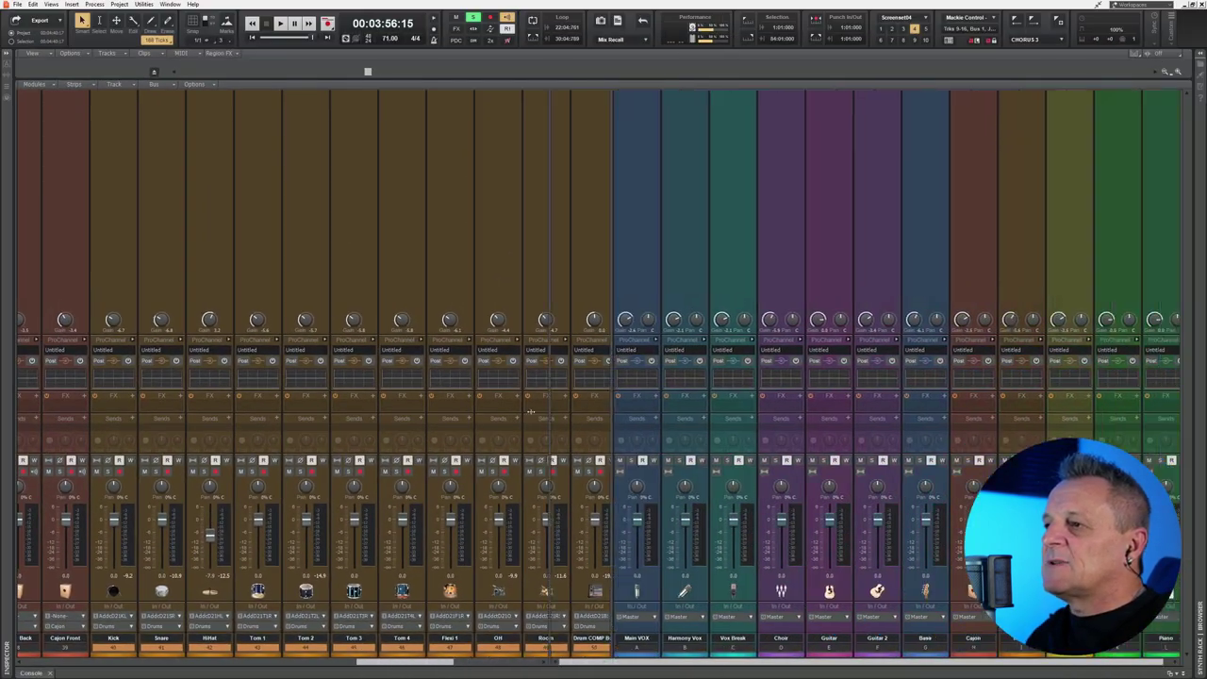
drag(530, 412, 26, 436)
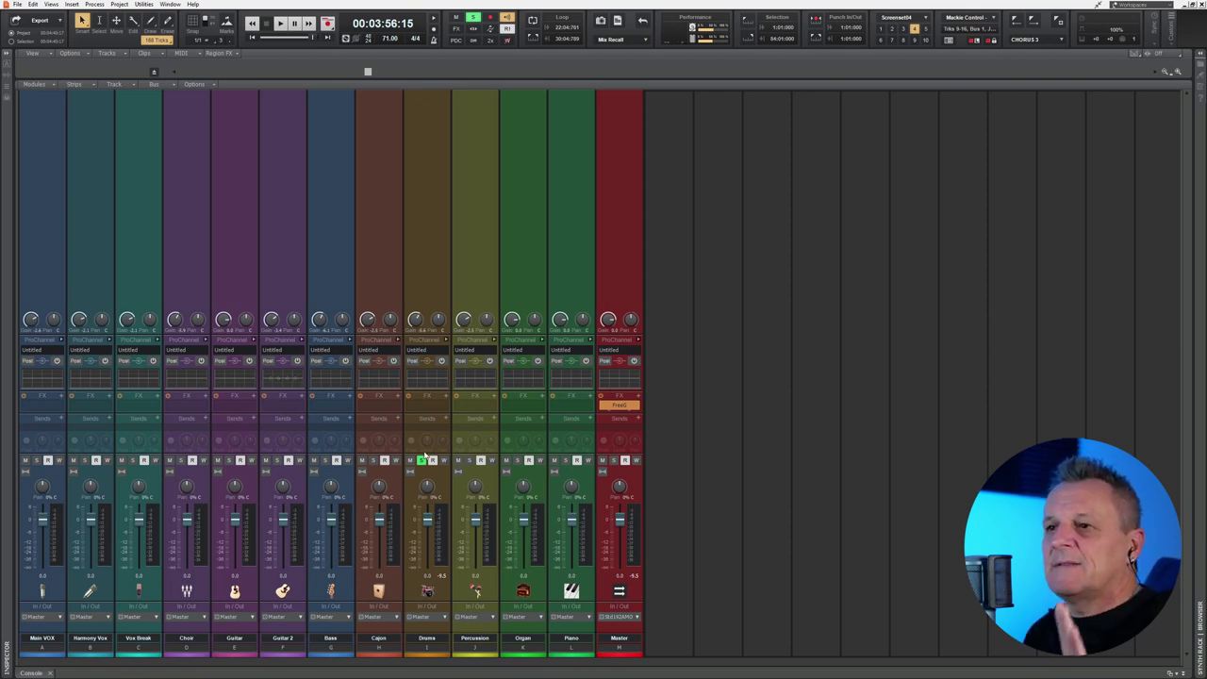
click(422, 460)
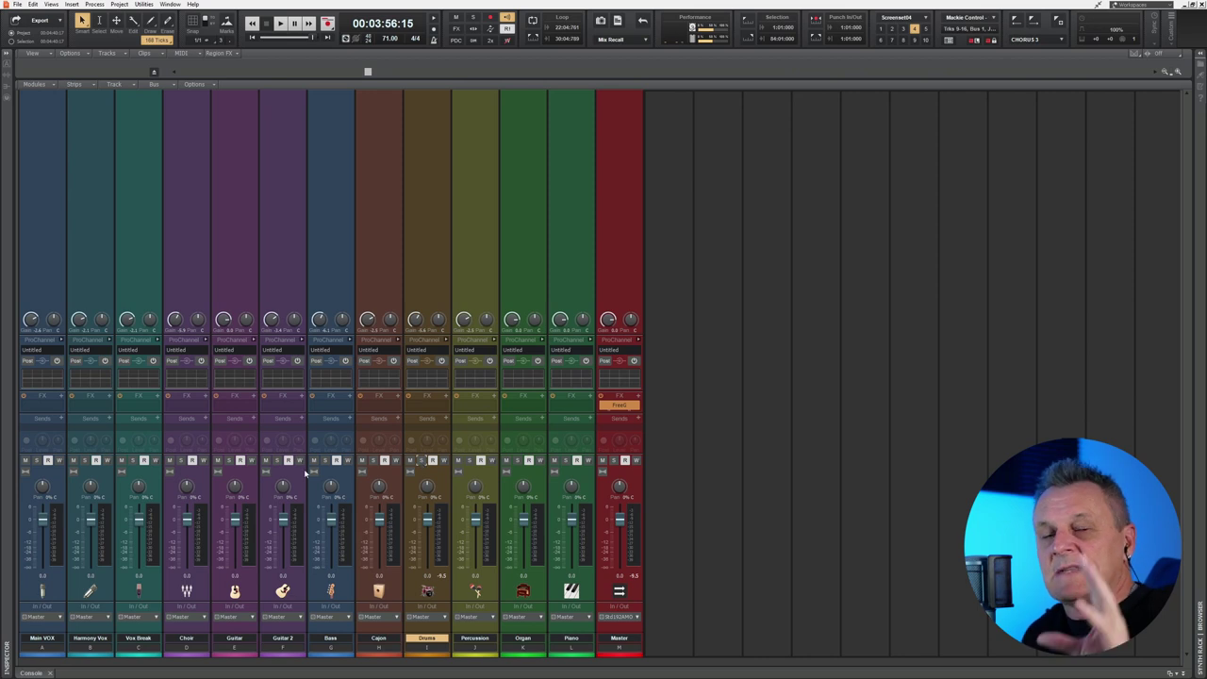